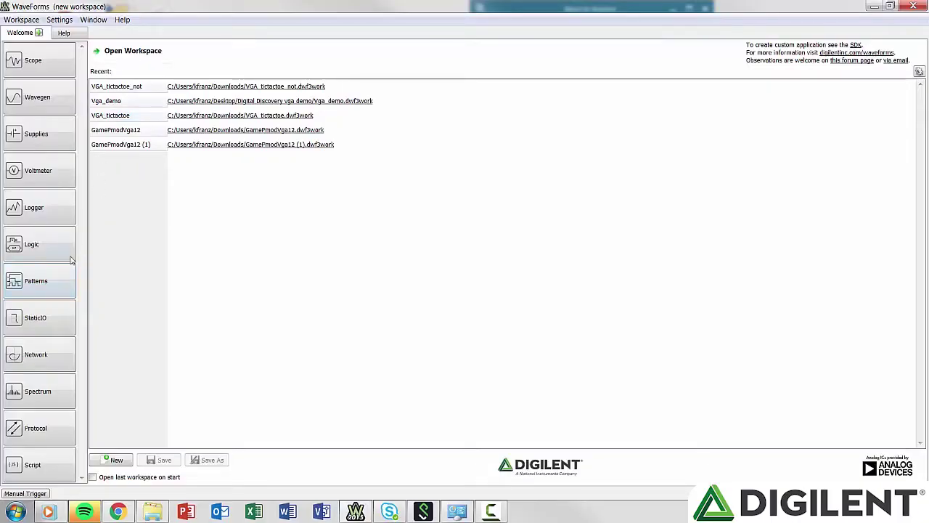
Open a Patterns instrument from the Welcome page and preview its export time data.
left_click(52, 279)
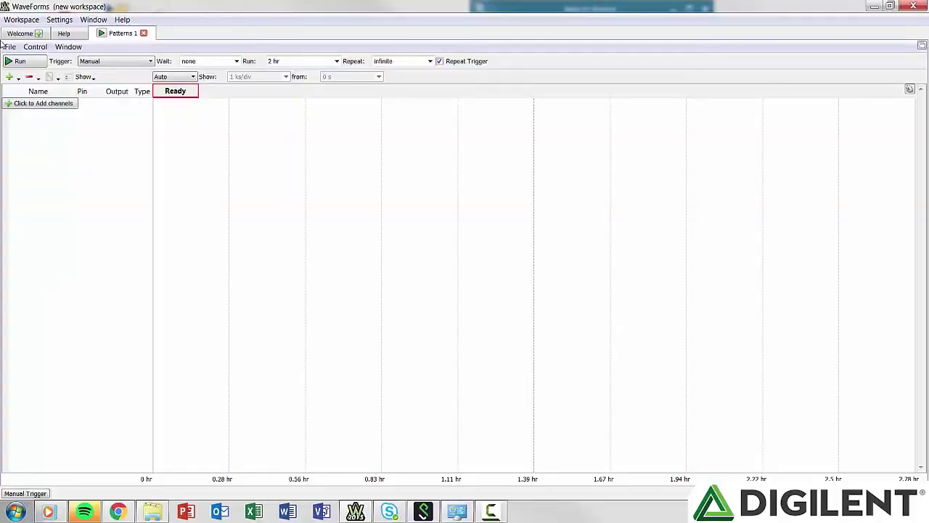
left_click(10, 48)
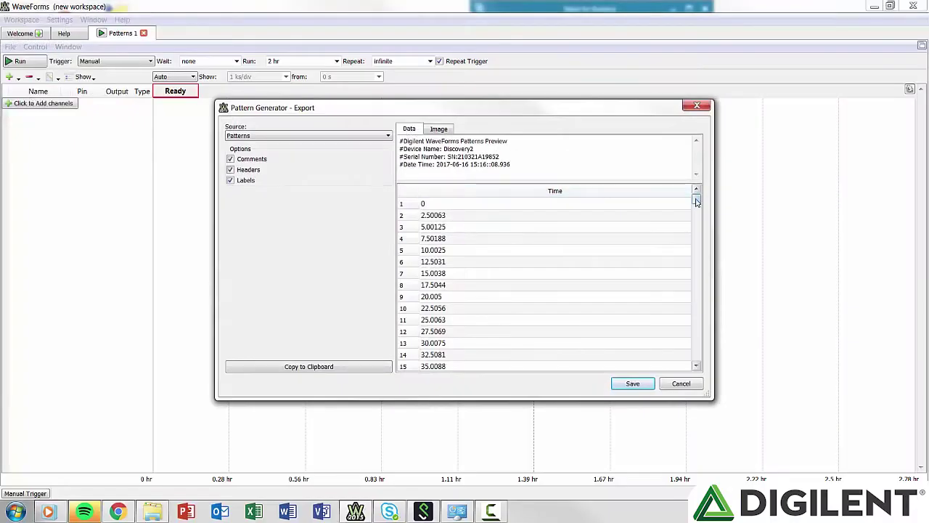
left_click_drag(696, 202, 743, 269)
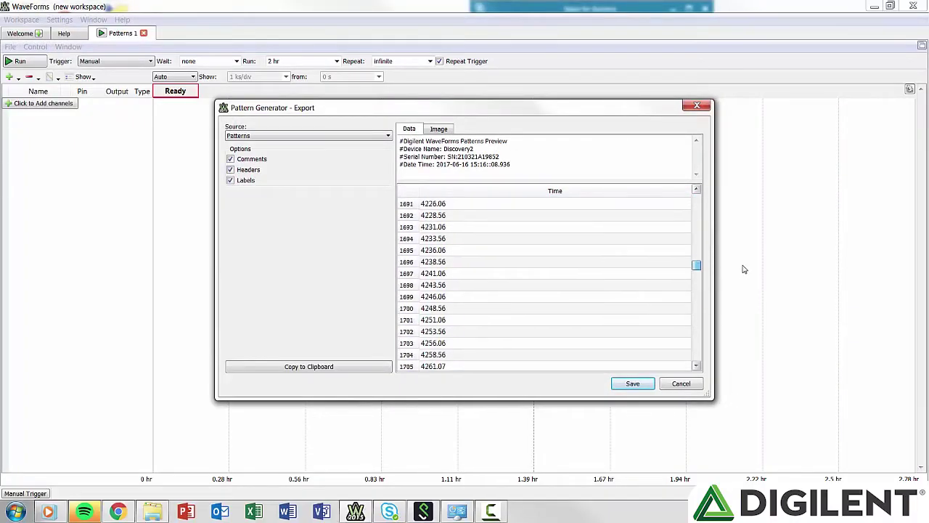
Preview the pattern export as a labelled image, then save the export.
left_click(444, 129)
left_click_drag(696, 182, 739, 293)
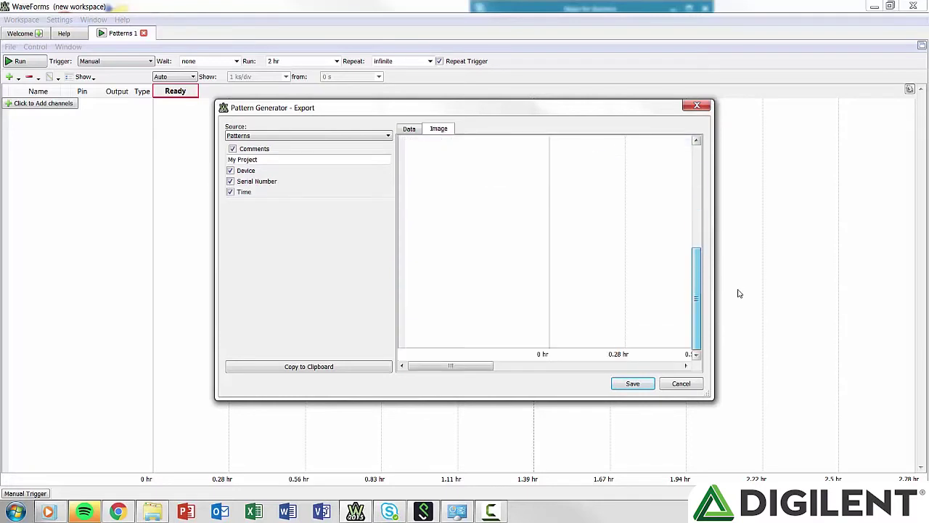
left_click_drag(483, 365, 636, 366)
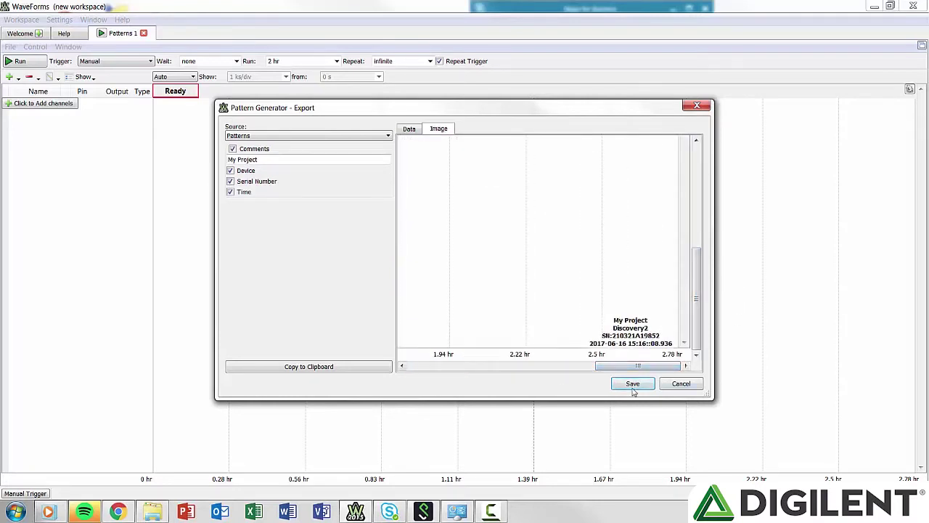
left_click(633, 383)
left_click(34, 46)
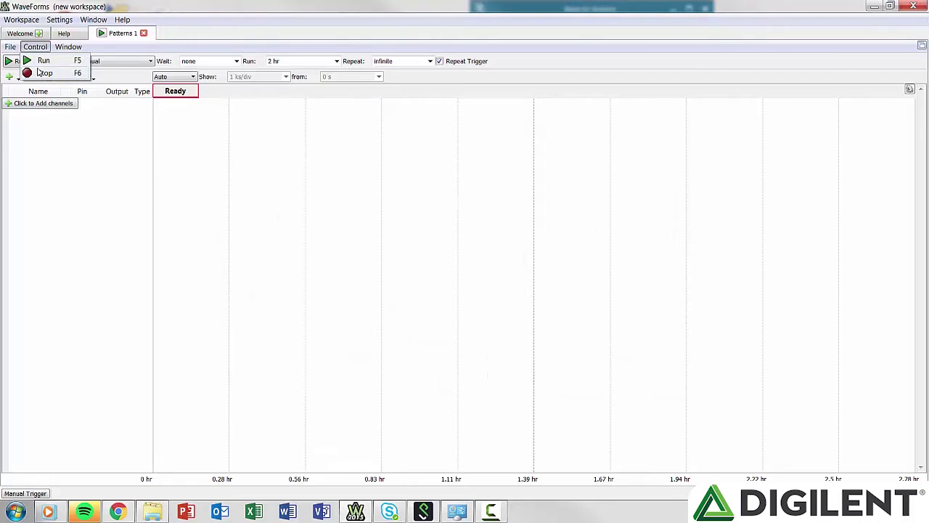
left_click(68, 46)
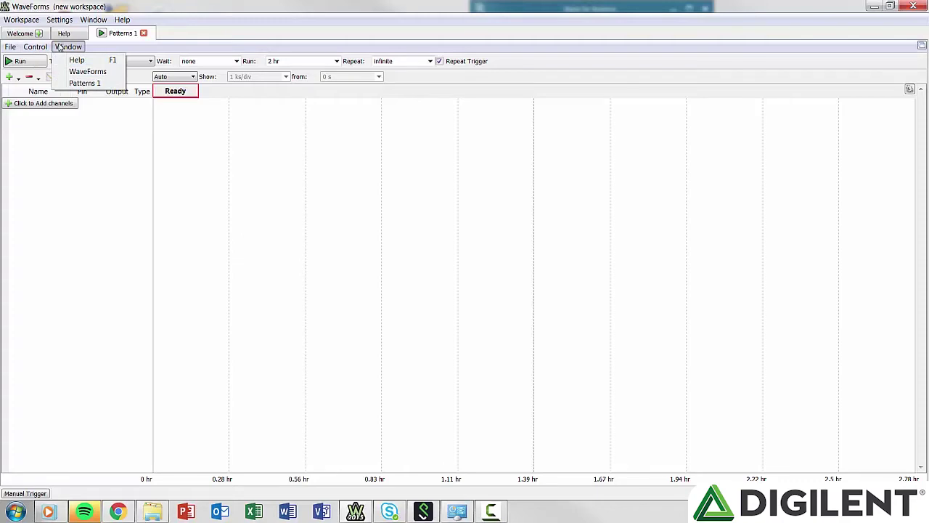
left_click(59, 47)
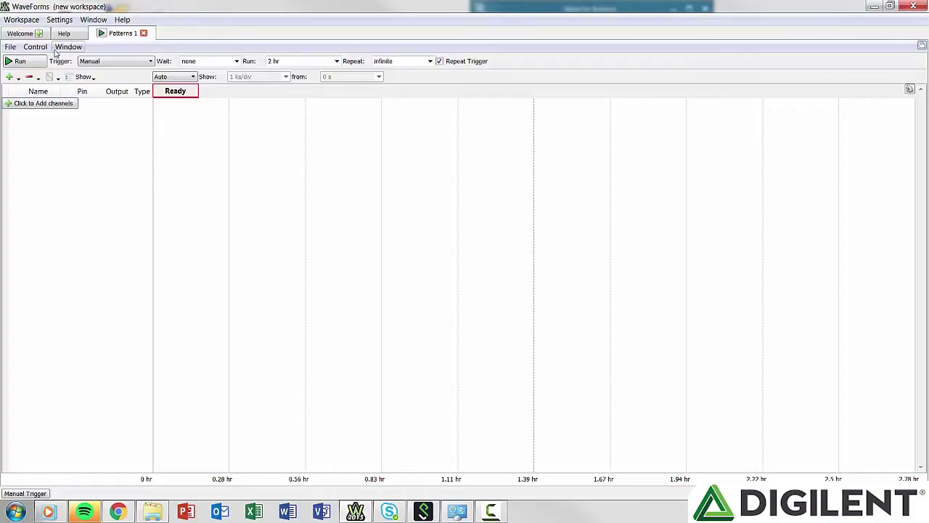
left_click(20, 61)
left_click(32, 64)
left_click(94, 64)
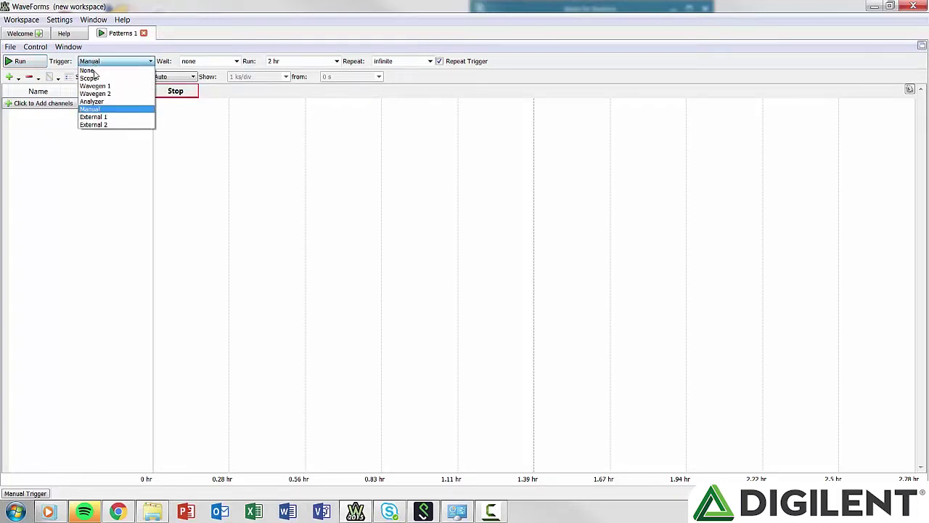
left_click(109, 109)
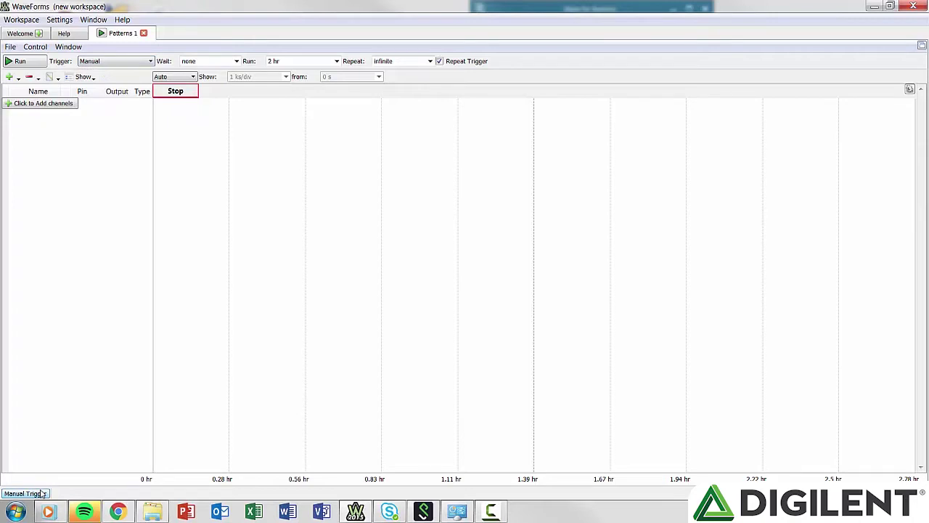
left_click(237, 62)
left_click_drag(235, 82, 238, 62)
left_click(237, 61)
left_click(336, 61)
left_click_drag(339, 140, 349, 72)
left_click(349, 71)
left_click(429, 61)
mouse_move(430, 85)
left_mouse_down()
mouse_move(429, 127)
mouse_move(431, 87)
left_mouse_up()
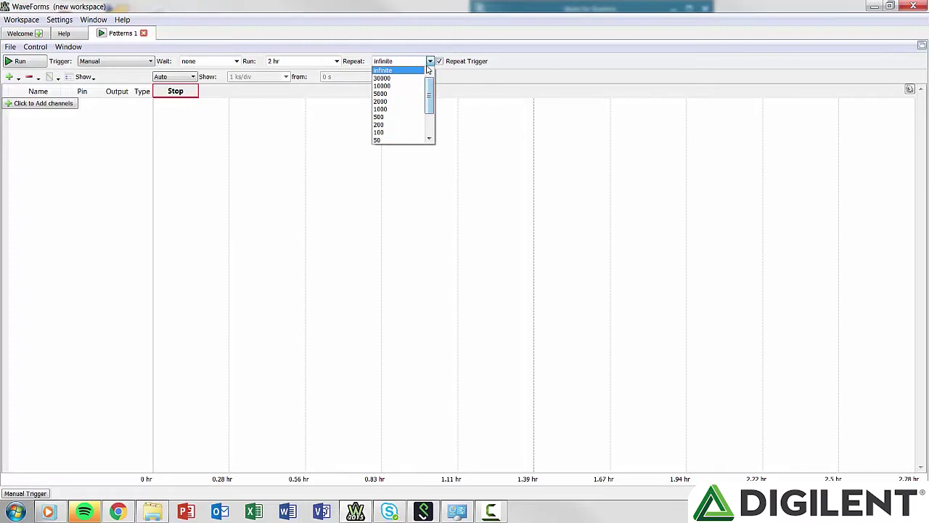
left_click(430, 63)
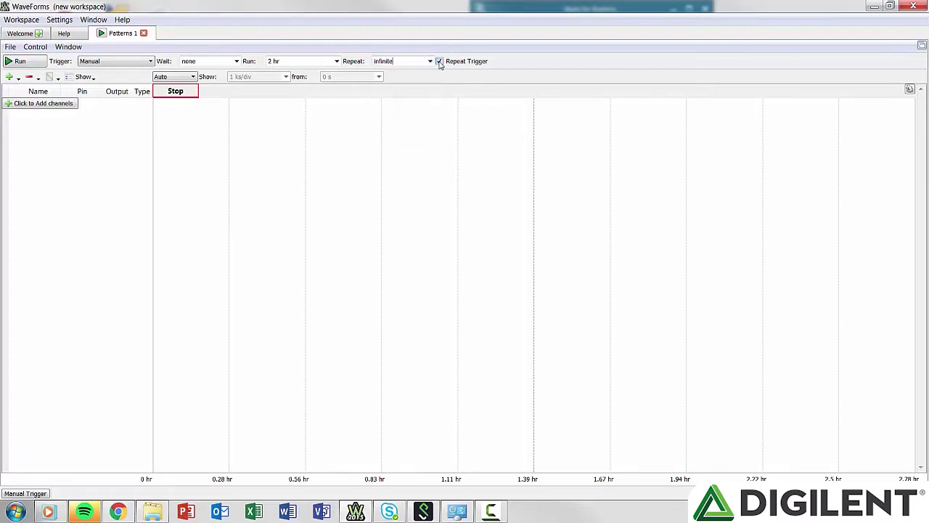
left_click(439, 62)
Select DIO 15 through DIO 12 in the Add signal list and add them as four signals.
left_click(9, 77)
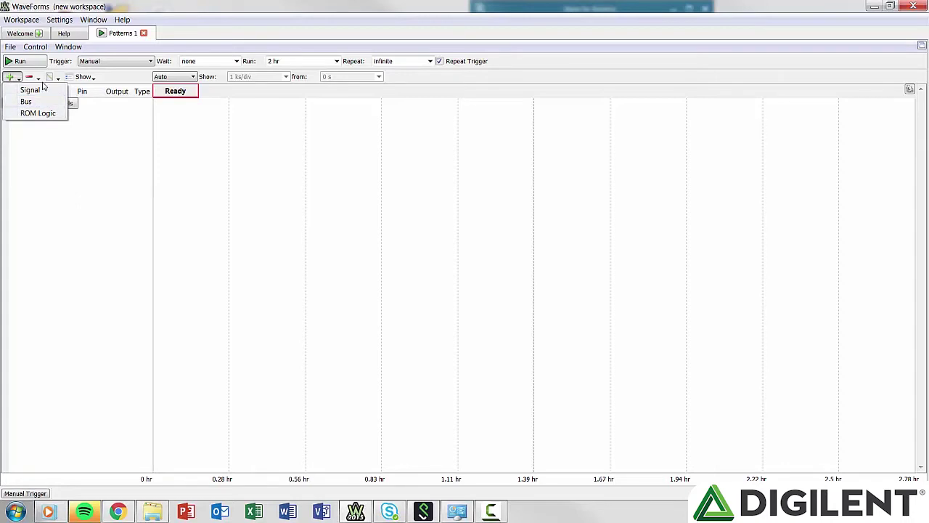
left_click(42, 91)
left_click(29, 134)
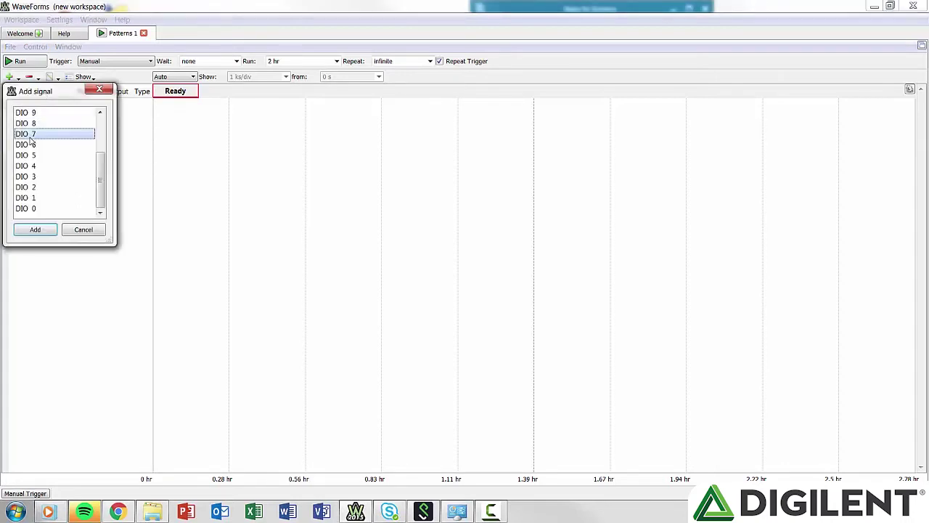
left_click(31, 179, "shift")
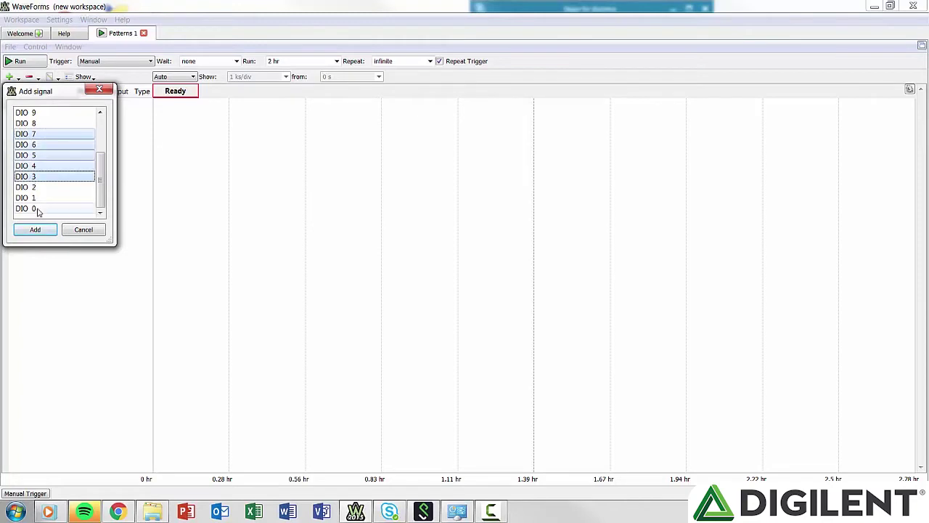
left_click(35, 187)
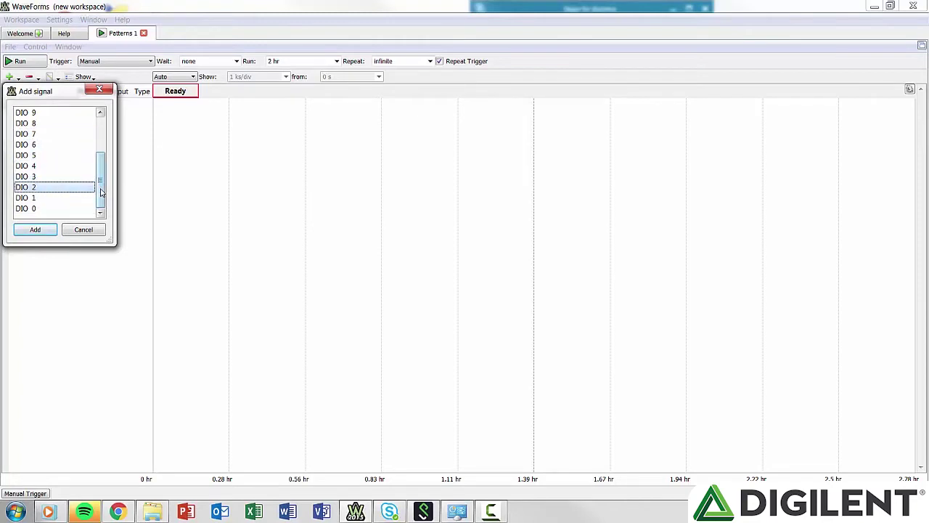
left_click_drag(100, 185, 102, 142)
left_click(56, 116)
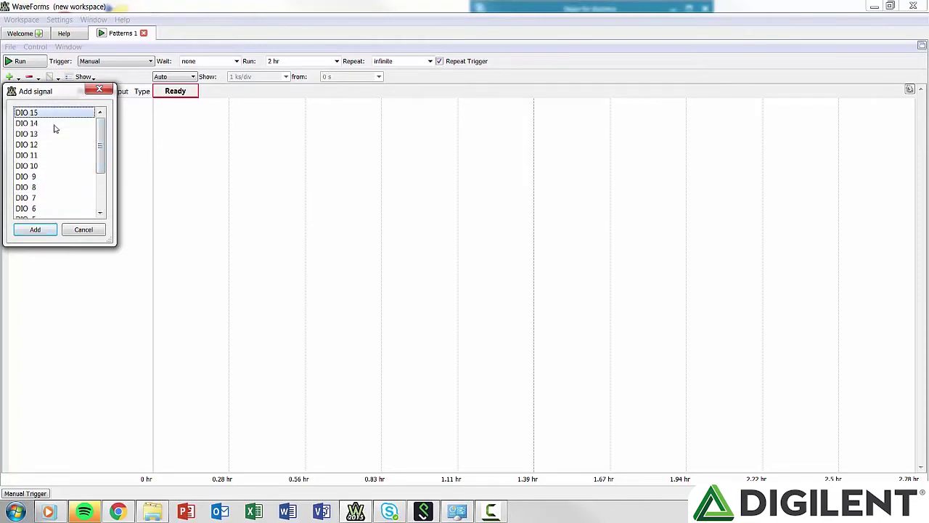
left_click(57, 145, "shift")
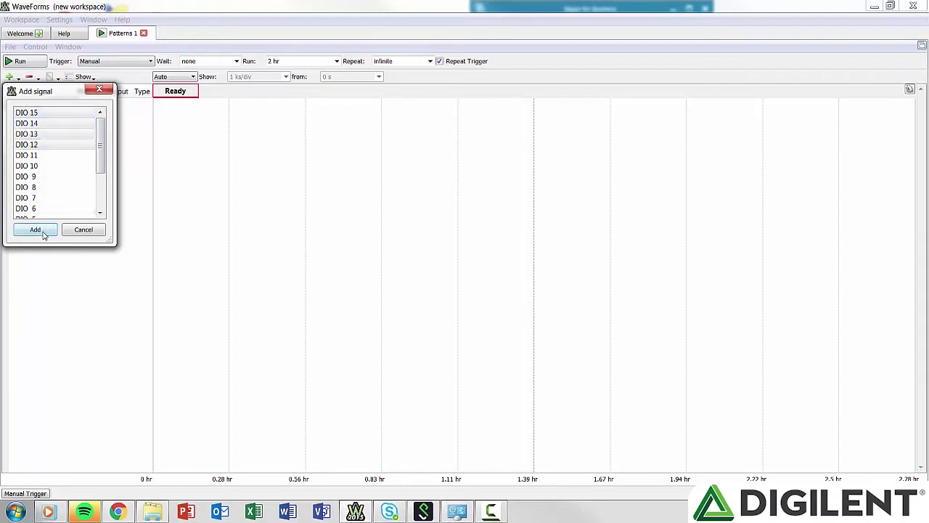
left_click(35, 229)
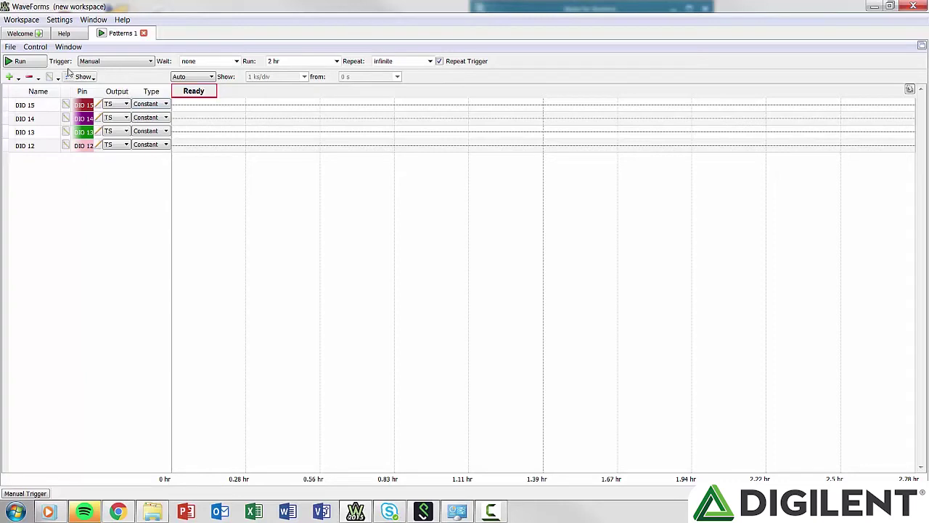
Start a new bus named Bus containing DIO 3 and DIO 2.
left_click(13, 79)
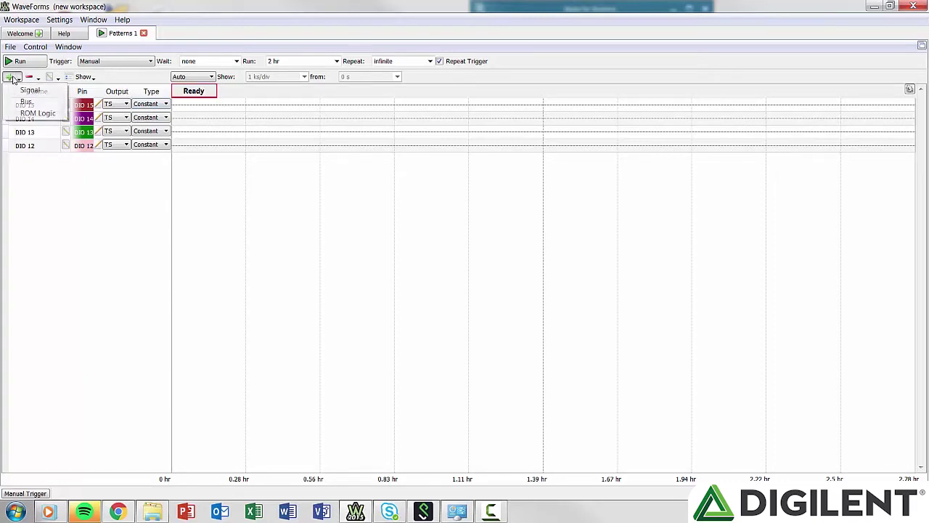
left_click(19, 103)
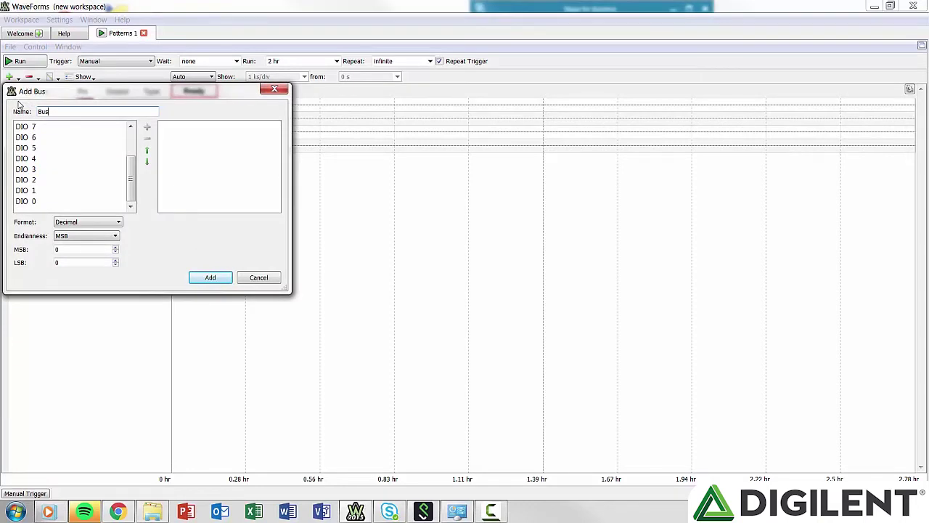
double_click(42, 112)
mouse_move(127, 170)
left_mouse_down()
mouse_move(130, 151)
mouse_move(132, 185)
left_mouse_up()
left_click(93, 158)
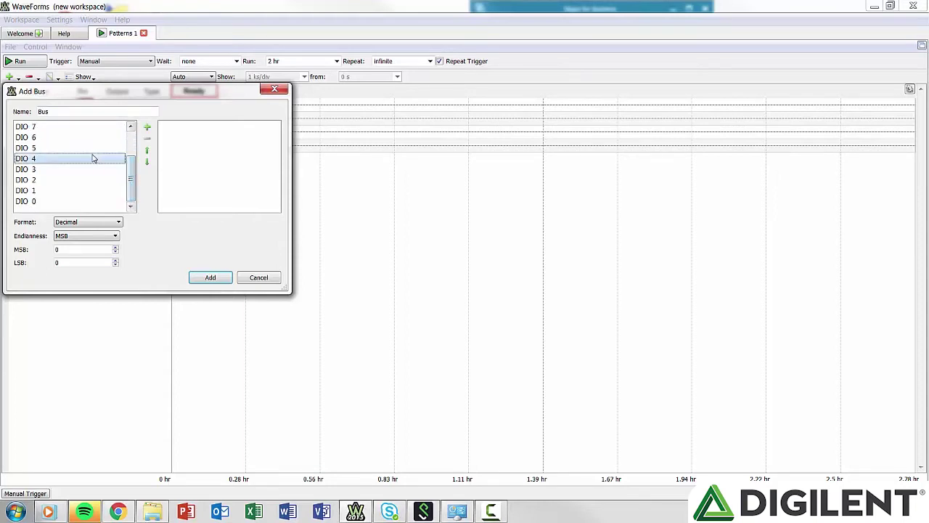
left_click(147, 131)
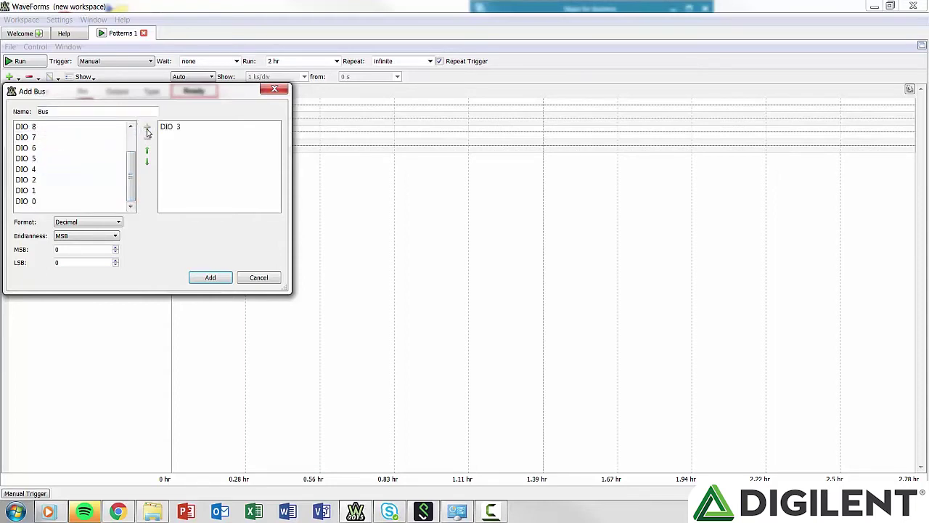
left_click(92, 185)
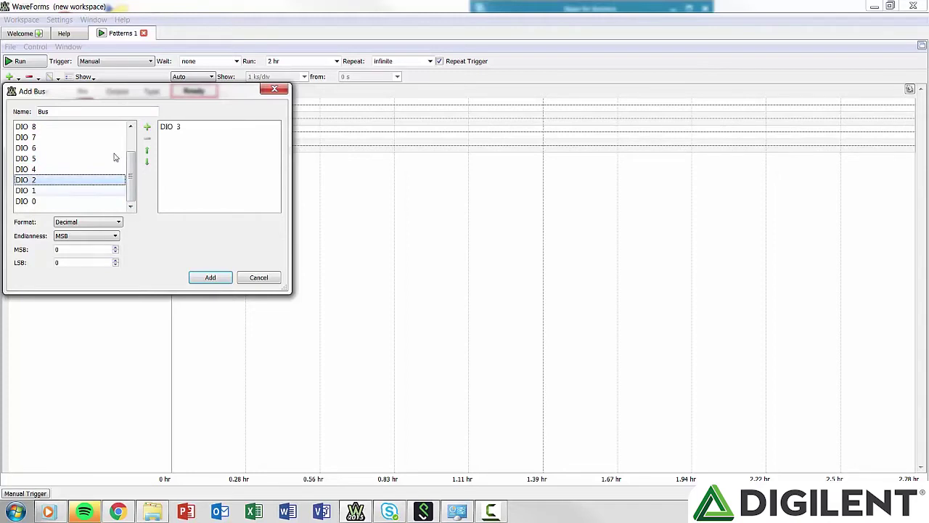
left_click(147, 127)
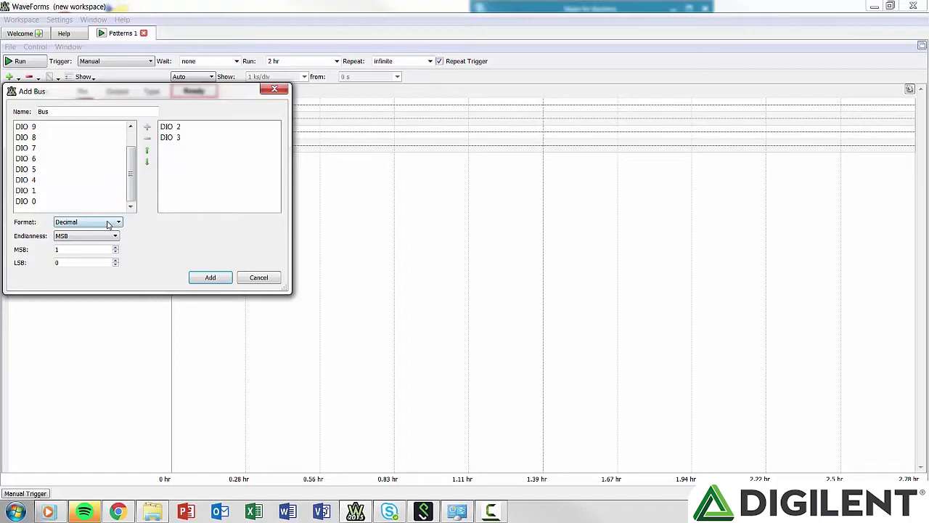
Keep Decimal format, try LSB endianness and return to MSB, then select DIO 2 and DIO 3.
left_click(108, 224)
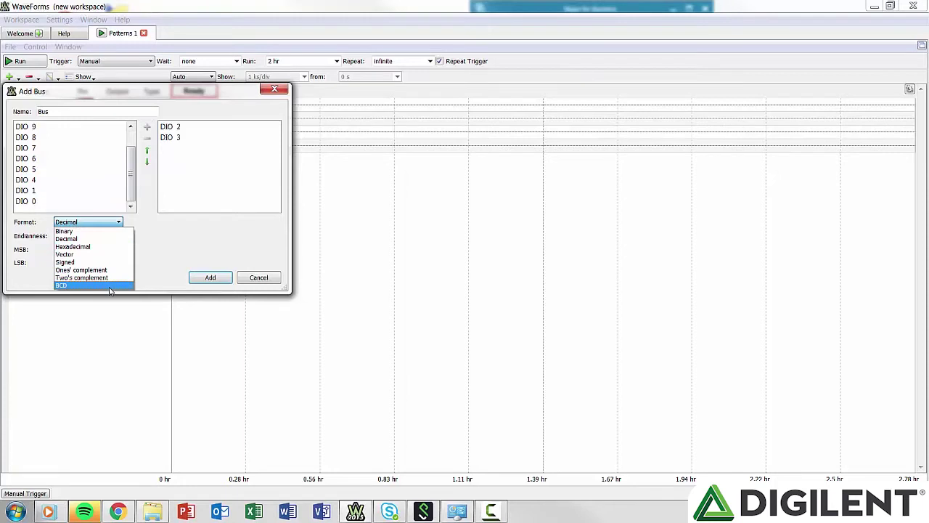
left_click(106, 222)
left_click(101, 237)
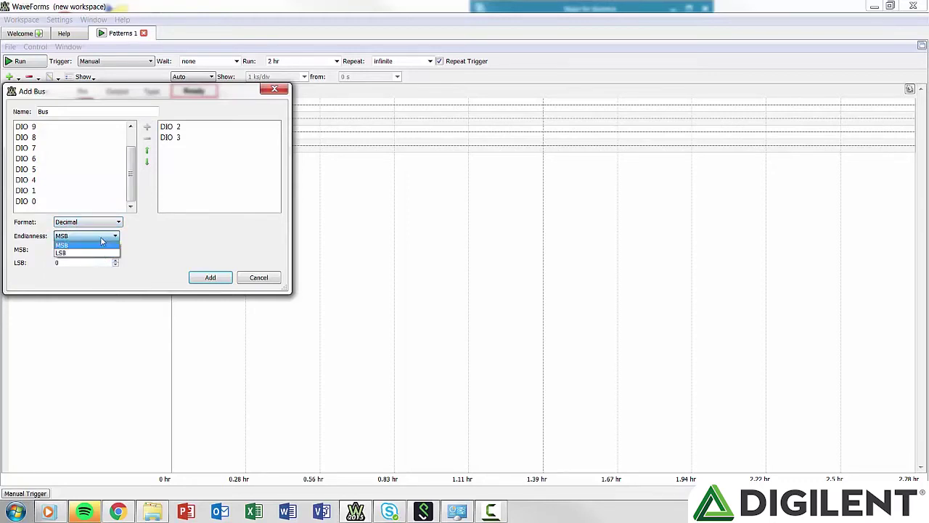
left_click(101, 245)
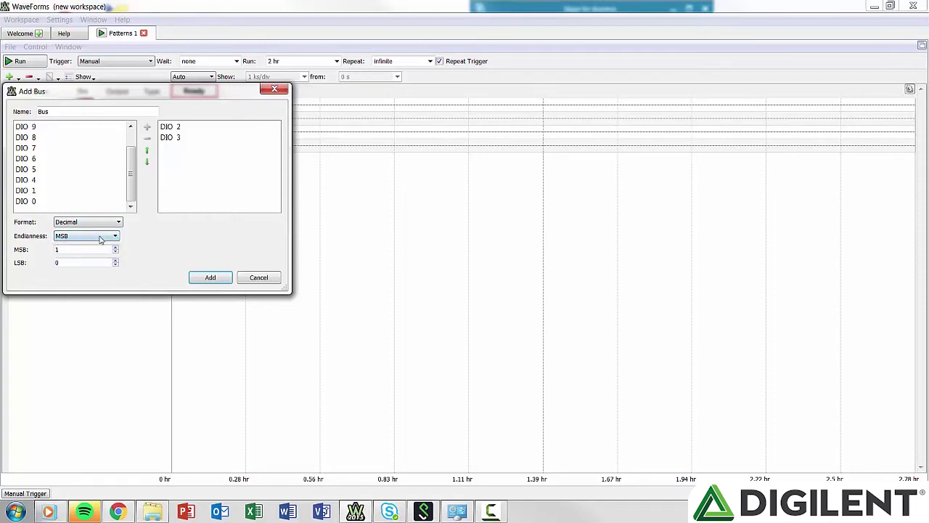
left_click(101, 241)
left_click(99, 254)
left_click(101, 238)
left_click(101, 249)
left_click(169, 128)
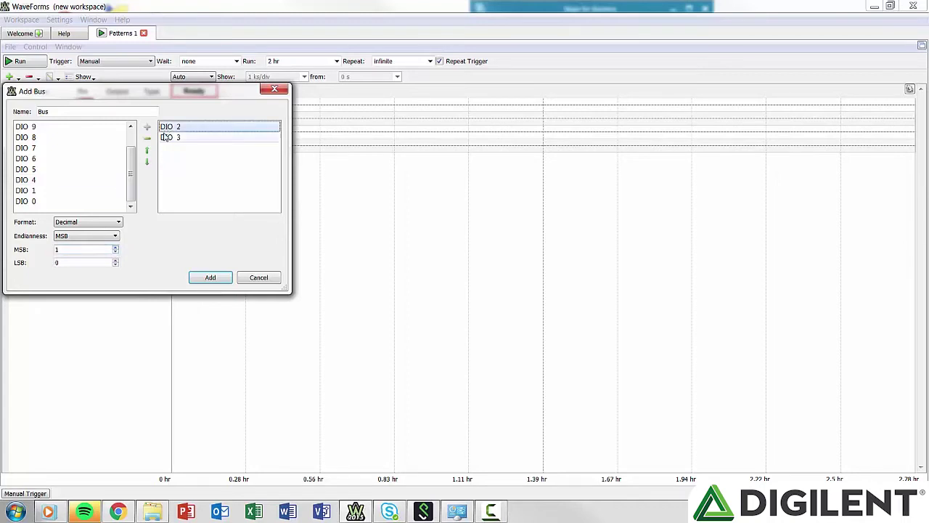
left_click(166, 137, "shift")
Replace the bus pins with DIO 7 through DIO 0, rename it 7-seg, and add it.
left_click(146, 137)
scroll(132, 200, "down", 1)
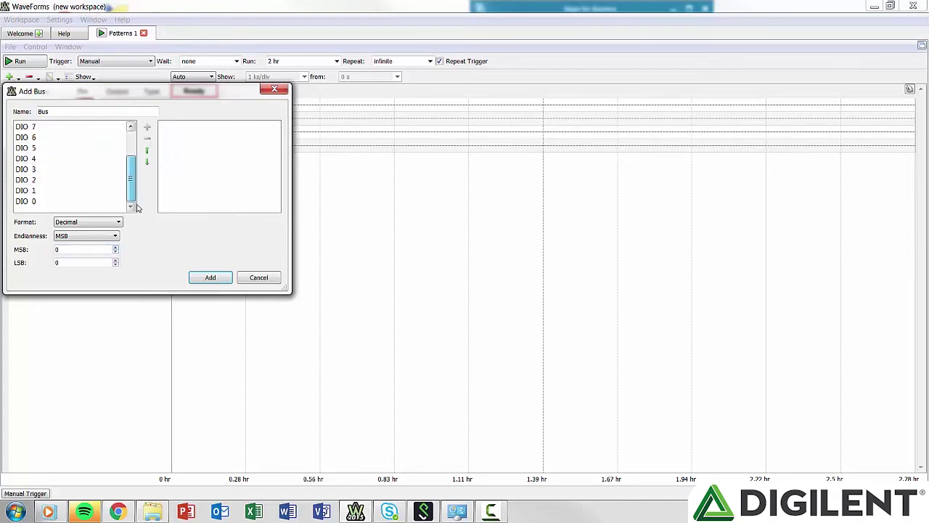
left_click(79, 201)
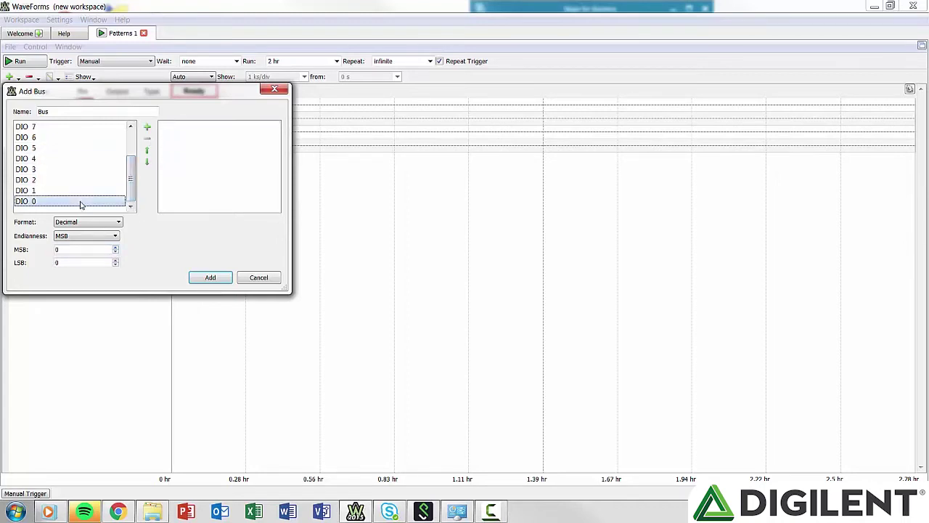
left_click(53, 130, "shift")
left_click(148, 128)
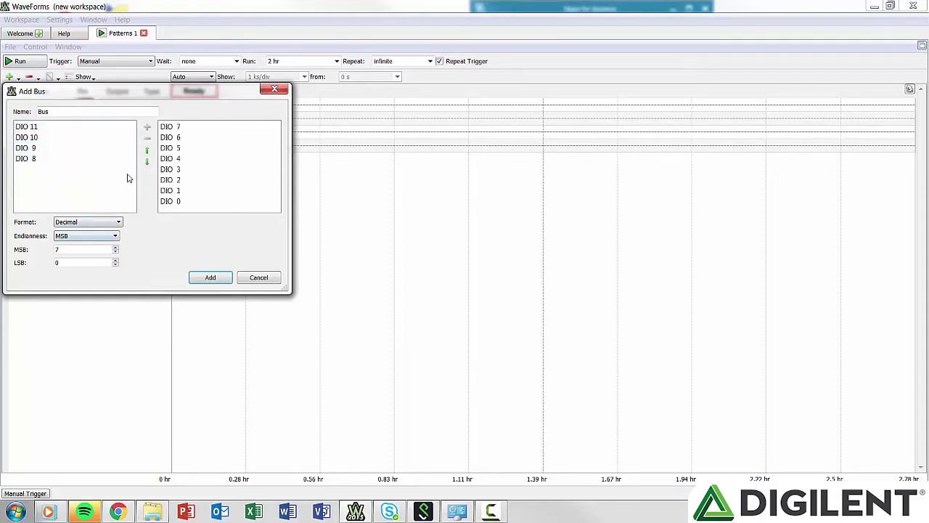
left_click_drag(68, 113, 4, 111)
left_click(210, 281)
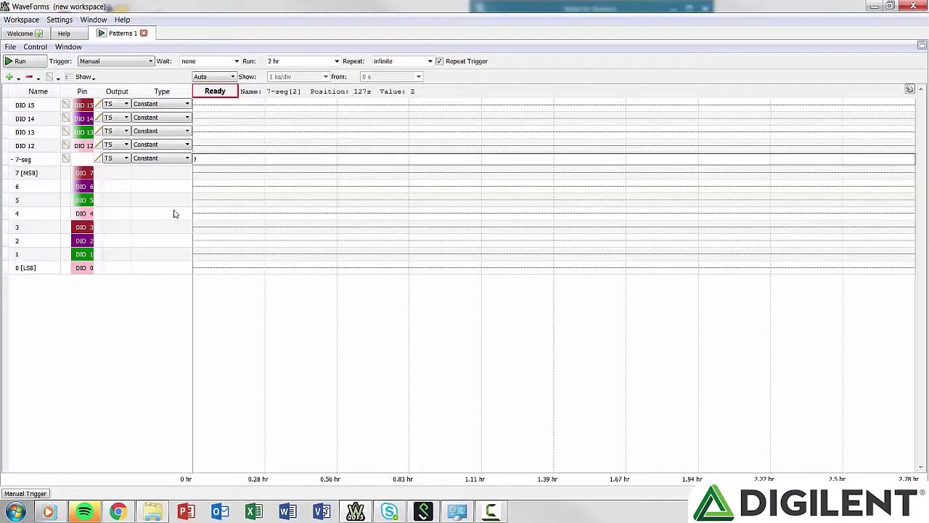
left_click(18, 77)
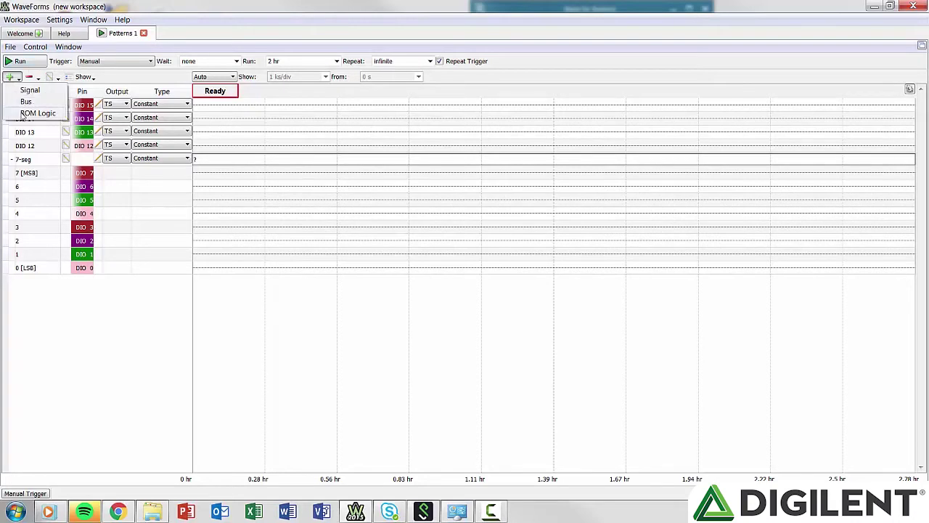
Start a ROM Logic block and keep its frequency at 1 kHz.
left_click(21, 112)
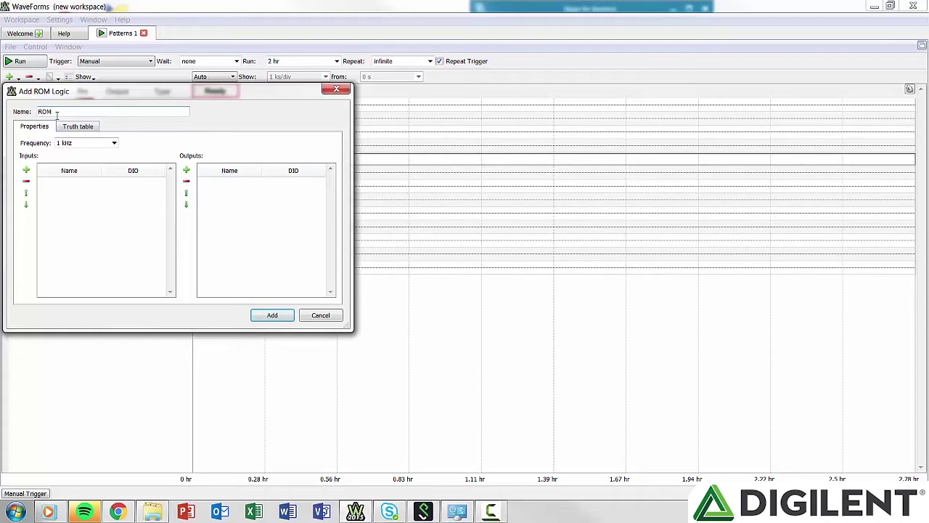
left_click_drag(56, 115, 29, 111)
left_click(114, 143)
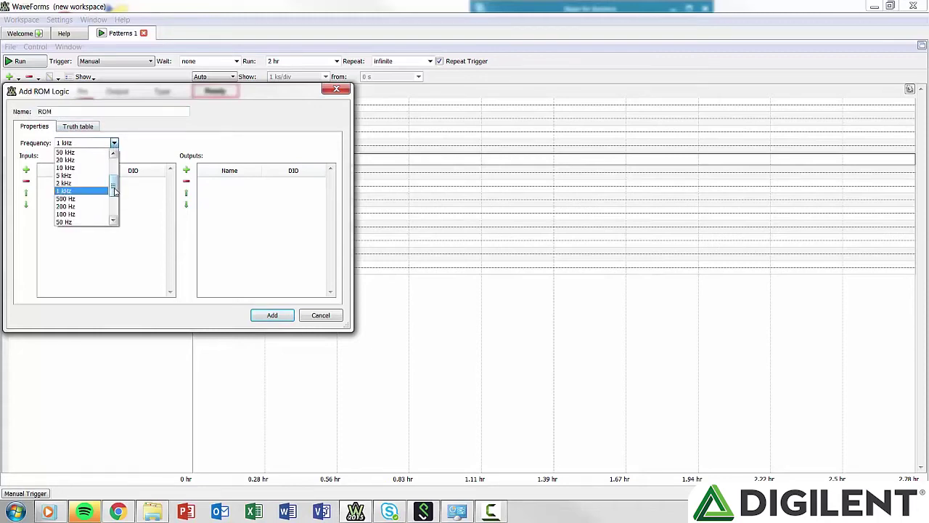
left_click_drag(113, 190, 117, 221)
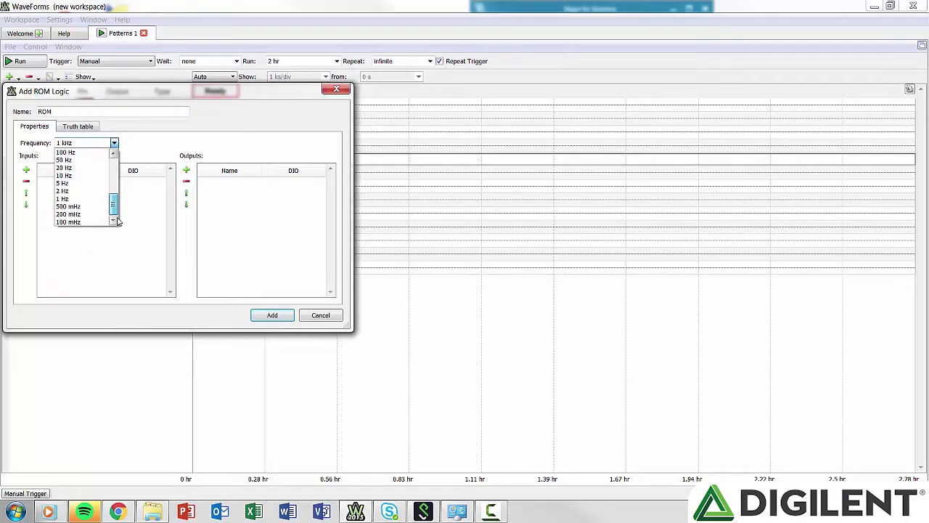
left_click_drag(114, 205, 115, 168)
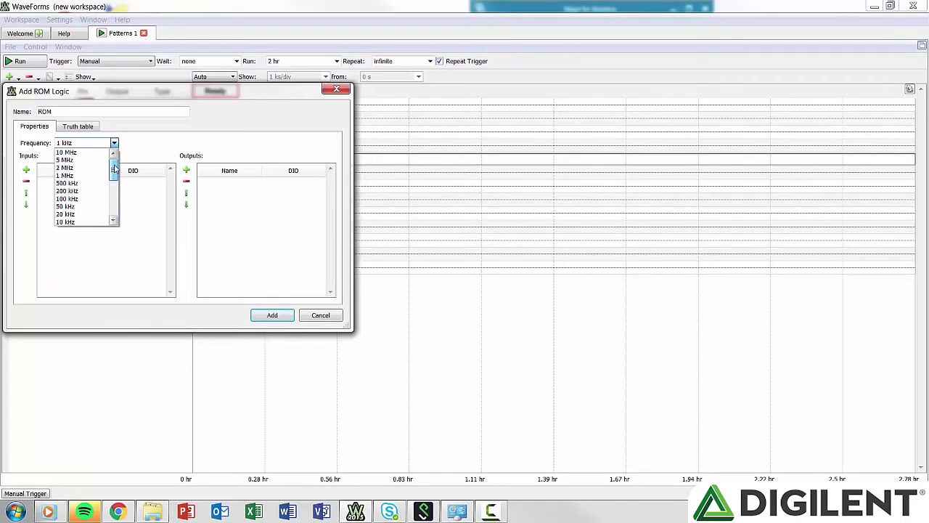
left_click(133, 149)
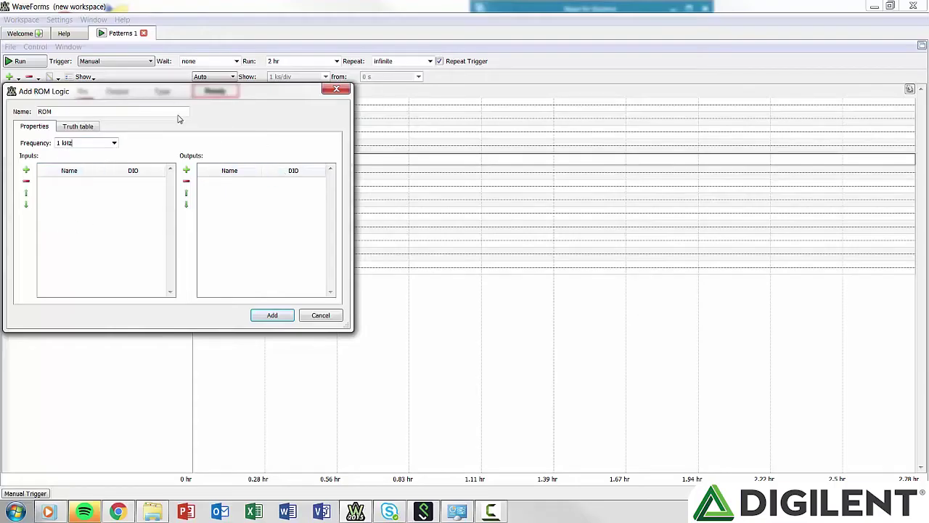
Assign DIO 9 and DIO 8 as ROM inputs and DIO 11 as its output.
left_click(26, 170)
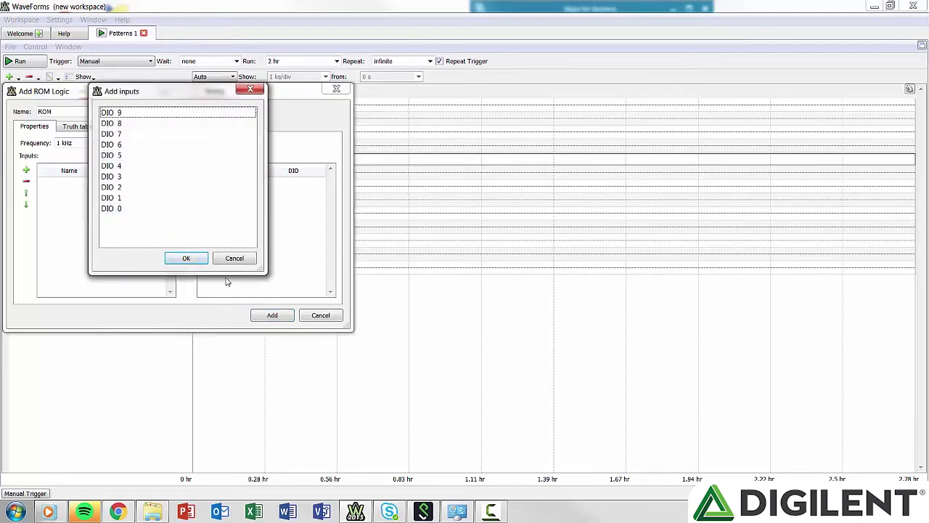
left_click(227, 259)
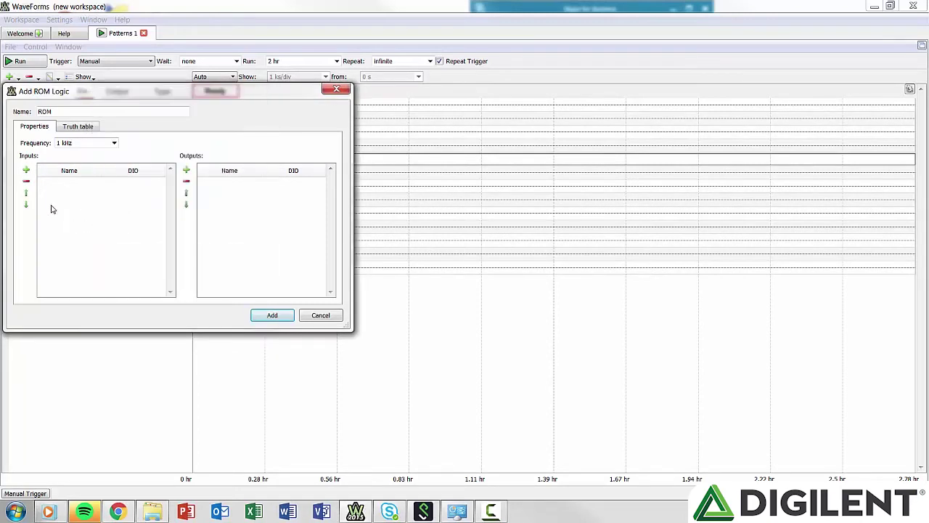
left_click(26, 170)
left_click(111, 112)
left_click(116, 123, "shift")
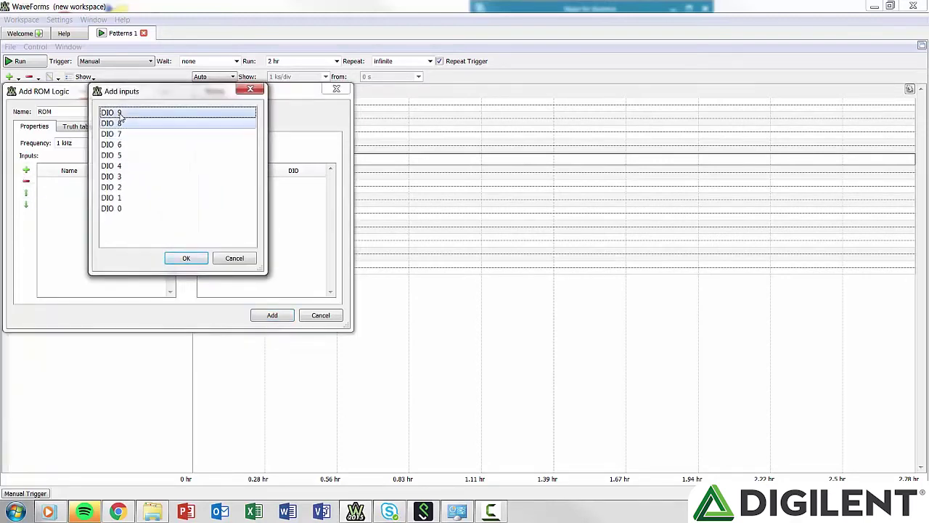
left_click(186, 258)
left_click(183, 170)
left_click(140, 113)
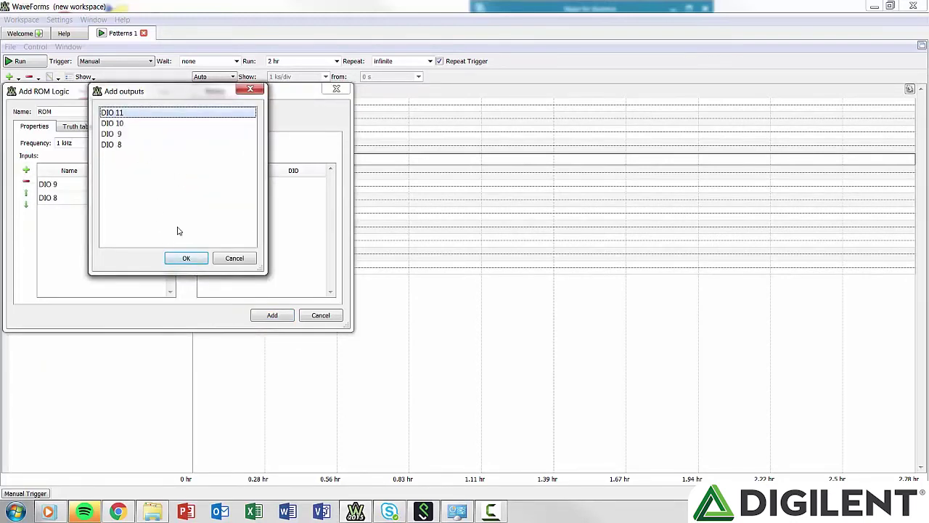
left_click(180, 263)
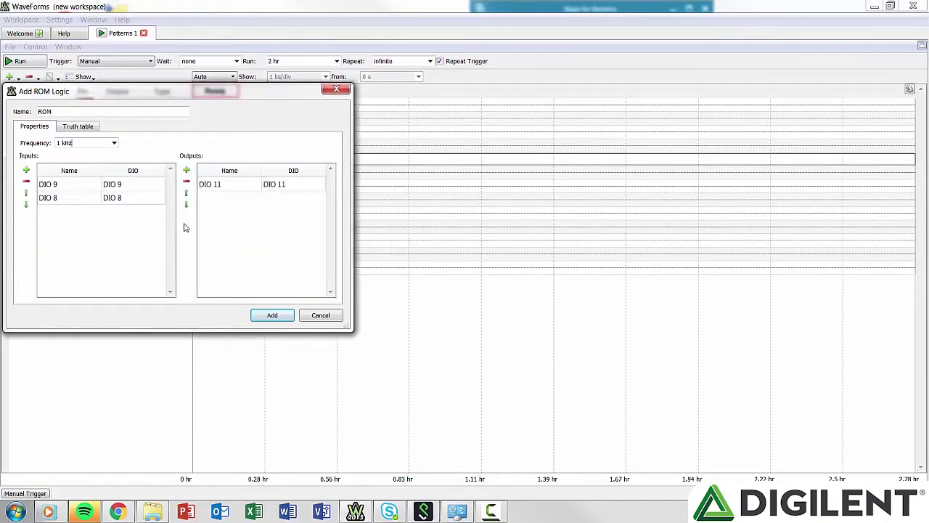
left_click(78, 184)
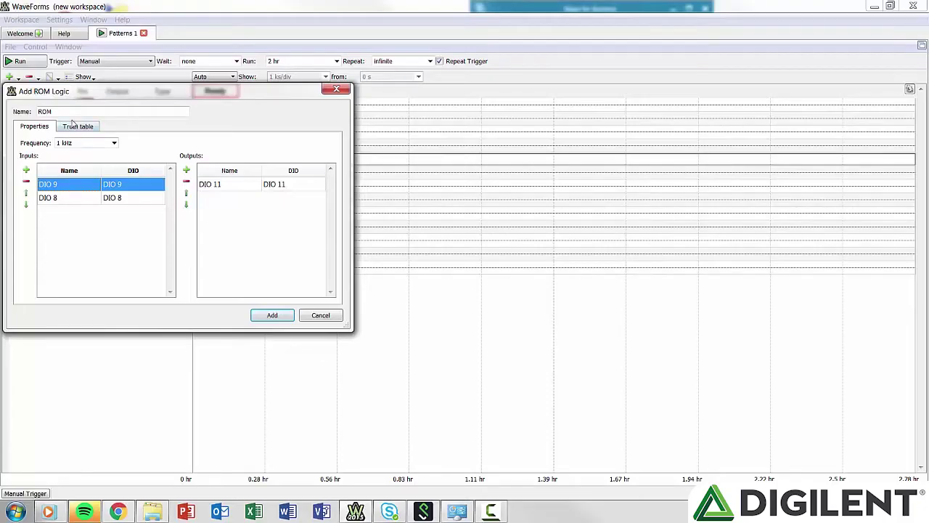
Fill the truth table as an AND (DIO 11 = 1 only for DIO 9 = 1, DIO 8 = 1) and add the block.
left_click(75, 127)
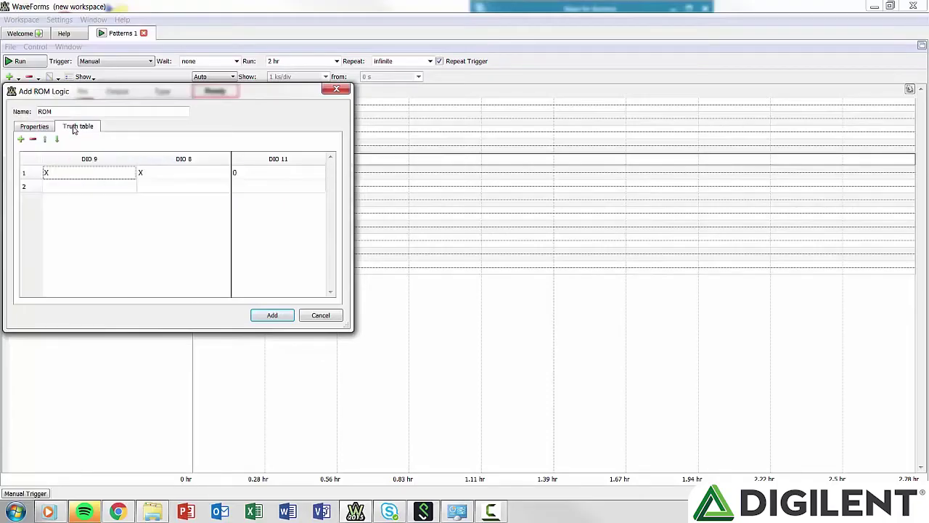
left_click(66, 177)
type("0")
key("Tab")
type("0")
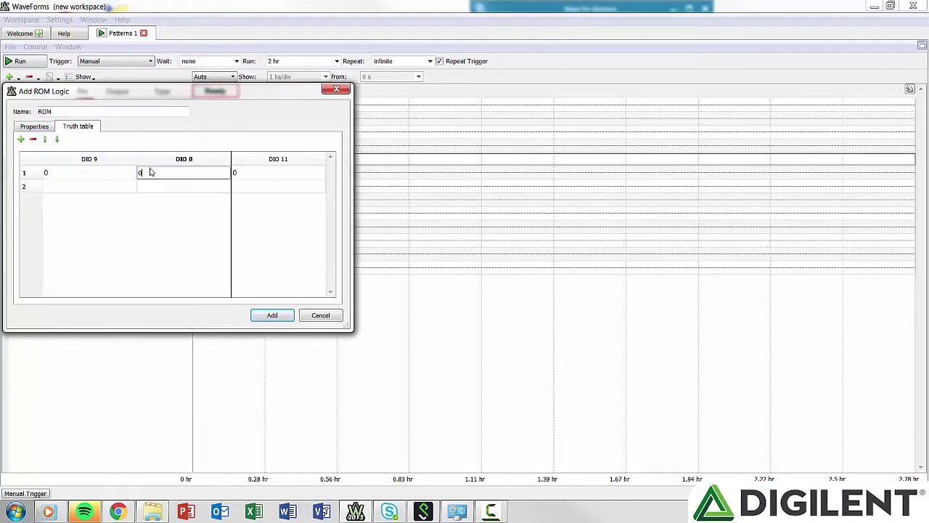
key("Tab")
type("0")
key("Tab")
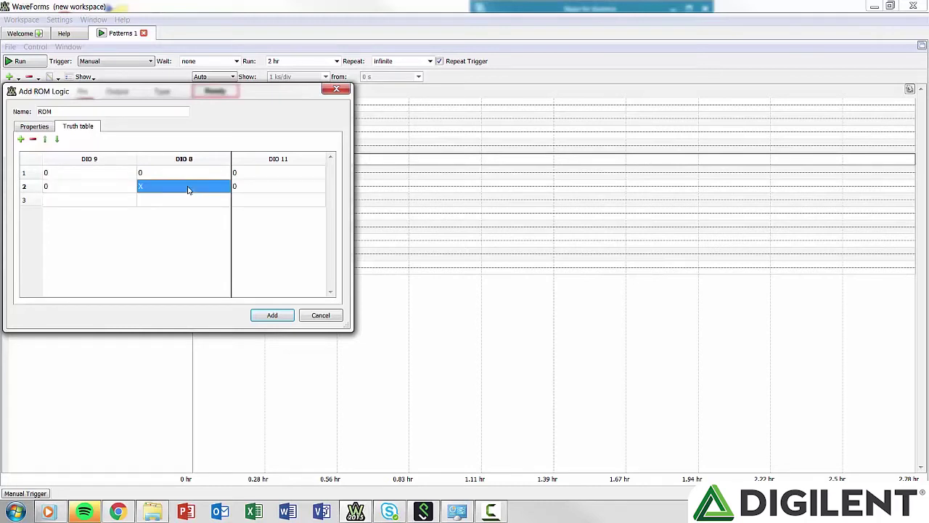
type("1")
key("Tab")
type("1")
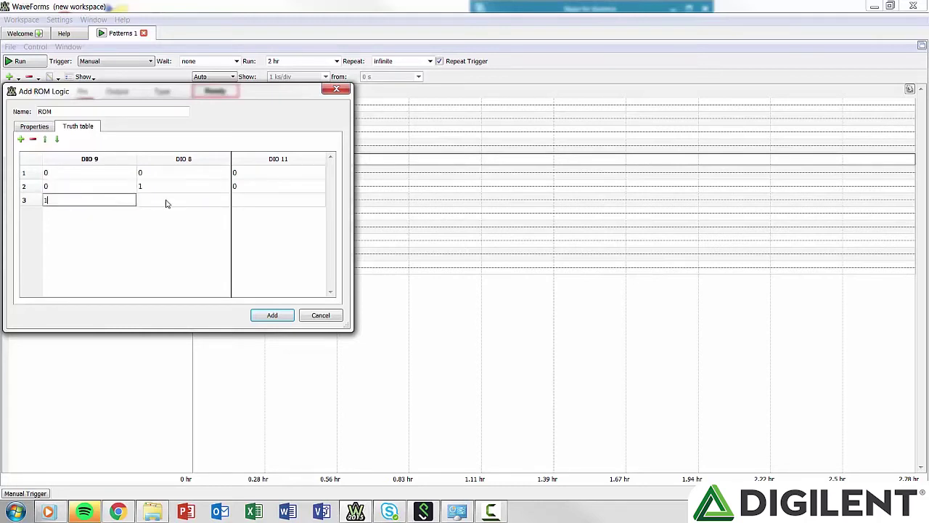
key("Tab")
type("0")
left_click(112, 211)
type("1")
left_click(159, 215)
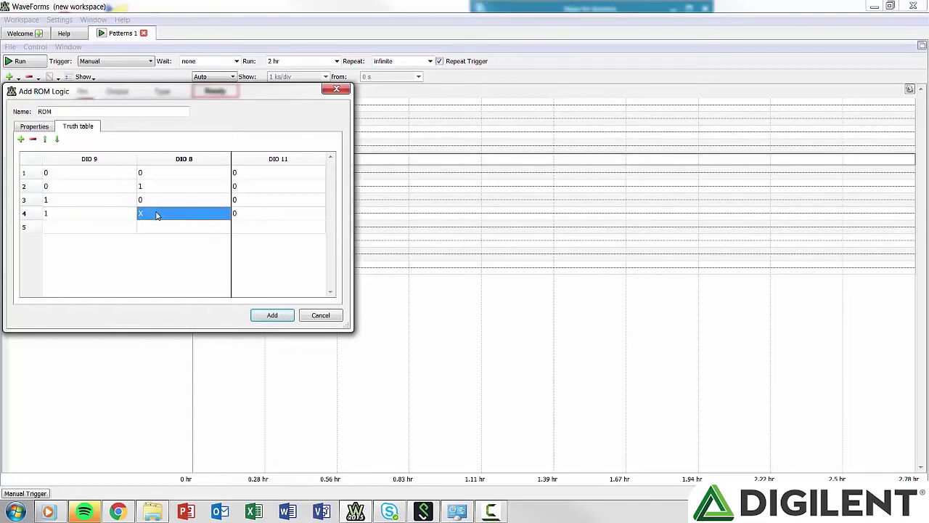
type("1")
left_click(251, 216)
type("1")
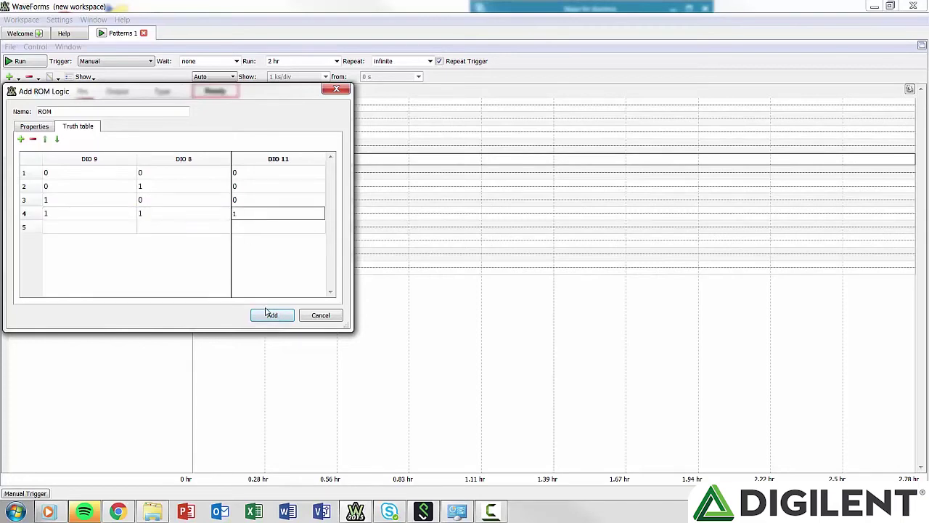
left_click(268, 315)
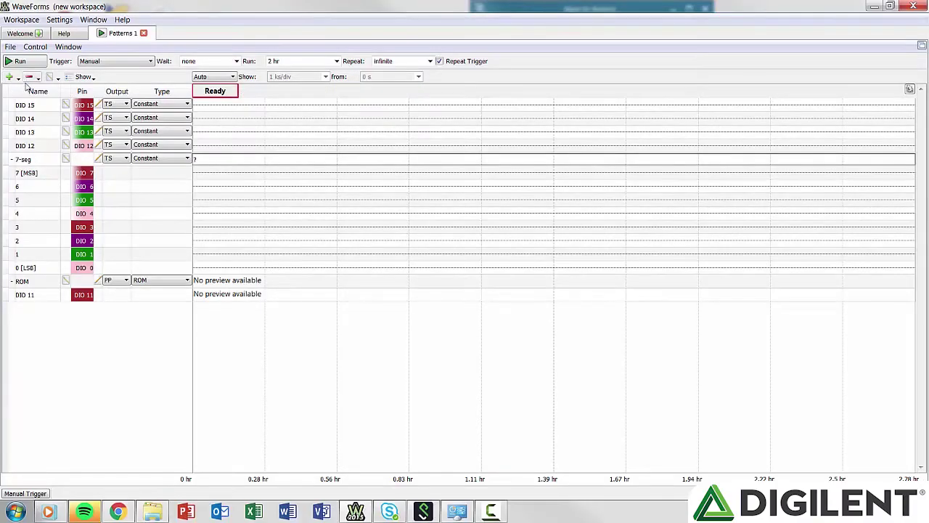
View the Properties of DIO 15, the 7-seg bus and the ROM, moving the windows aside.
left_click(29, 78)
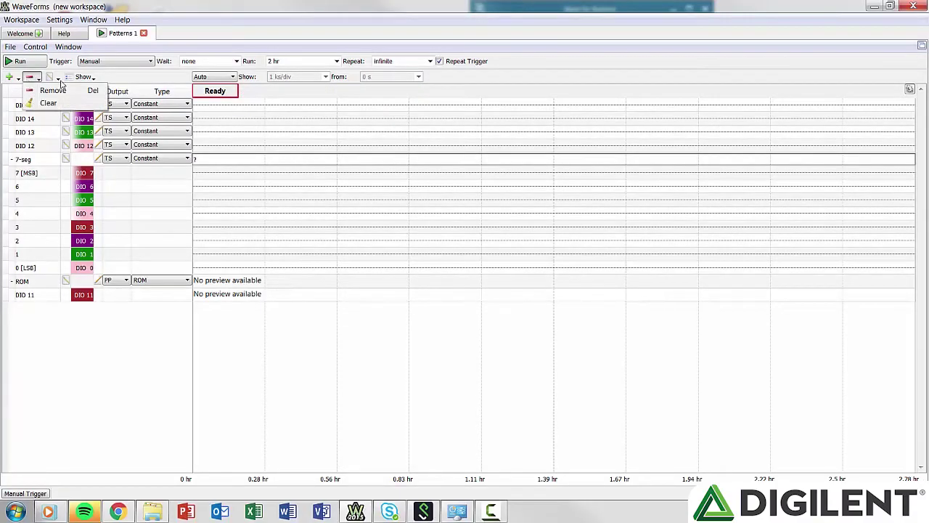
left_click(49, 78)
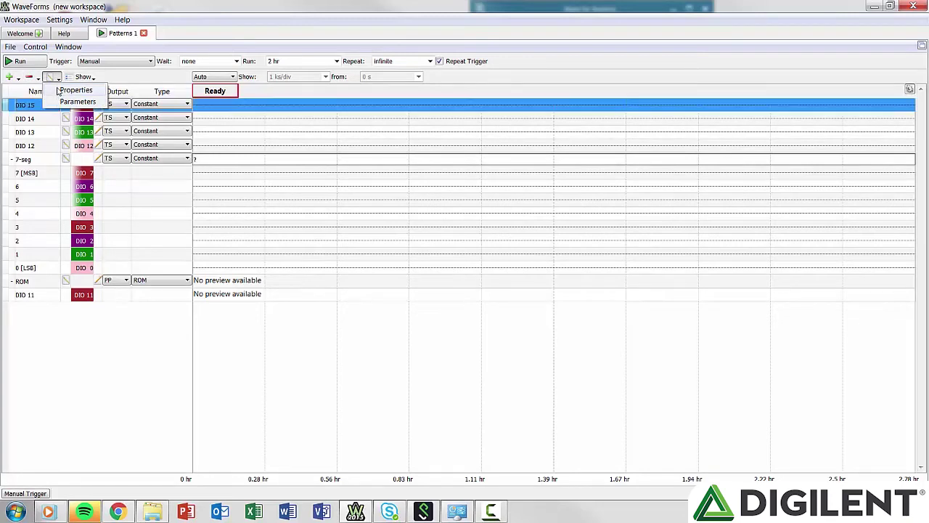
left_click(56, 91)
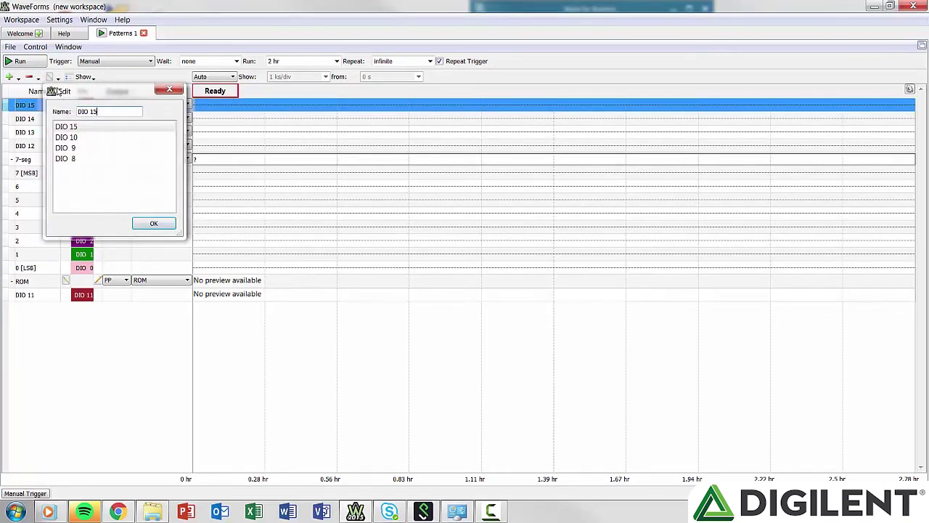
left_click_drag(57, 91, 748, 91)
left_click(62, 90)
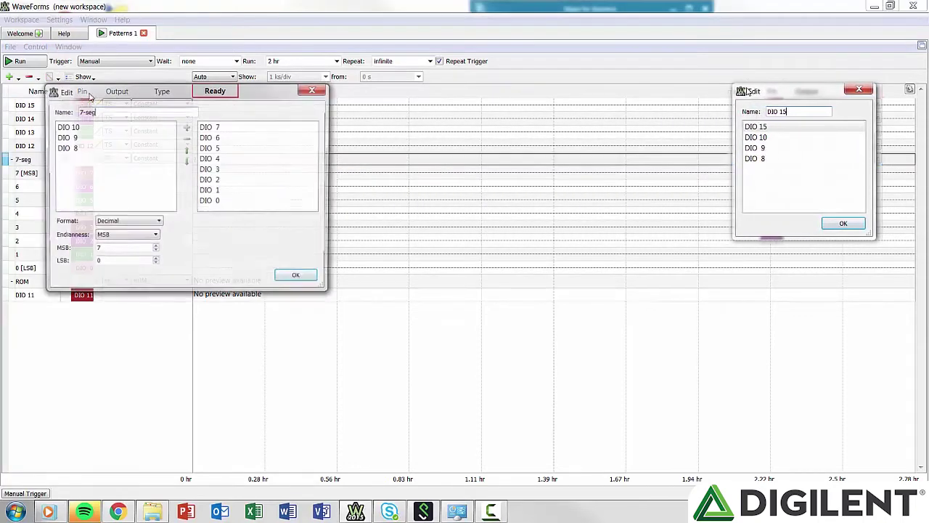
left_click_drag(270, 95, 681, 94)
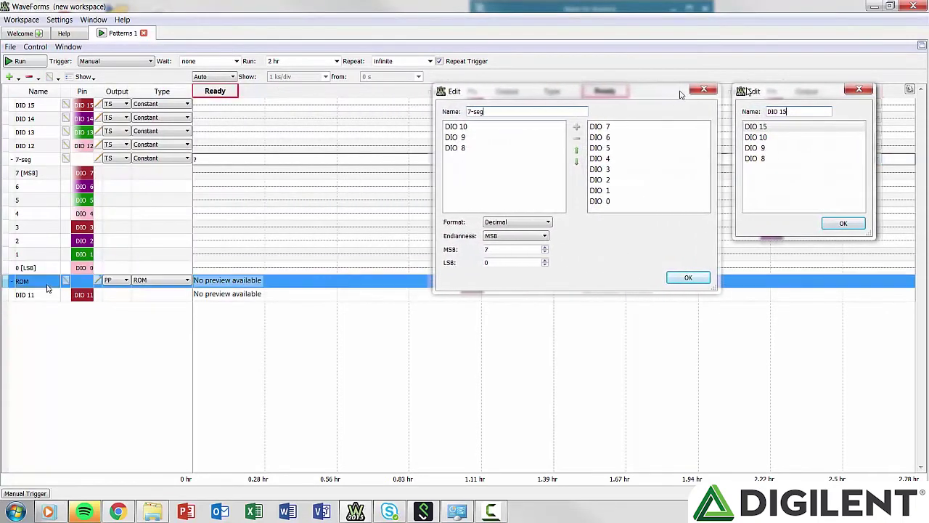
left_click(46, 78)
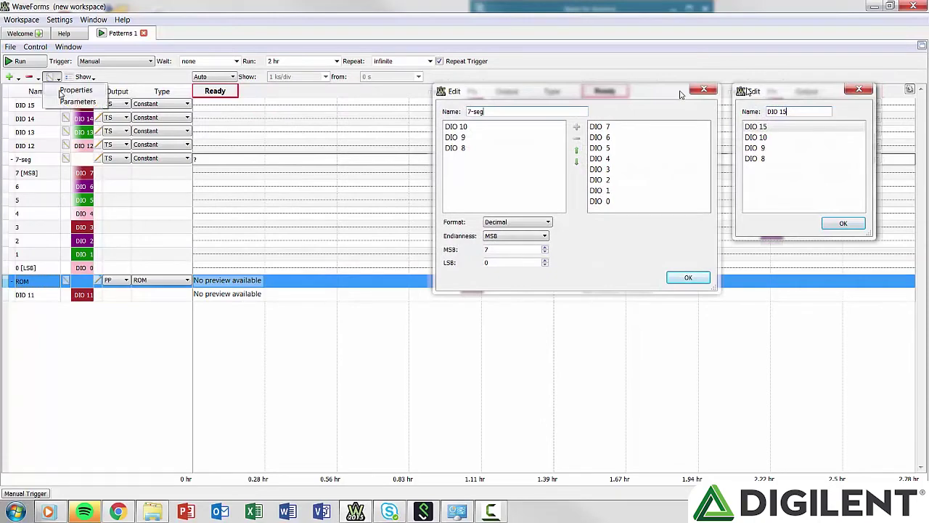
left_click(62, 90)
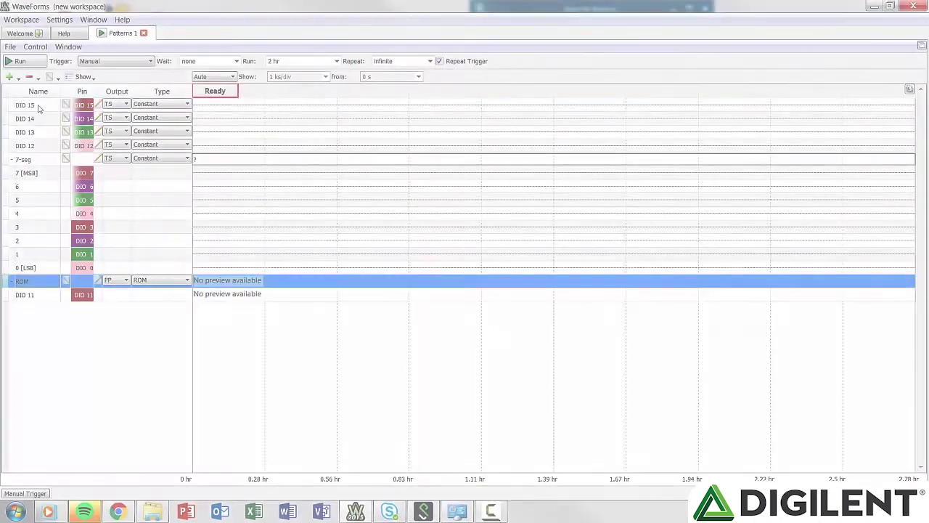
Select the DIO 15, 7-seg and ROM rows in turn to review their settings and the ROM truth table.
left_click(24, 105)
left_click(46, 77)
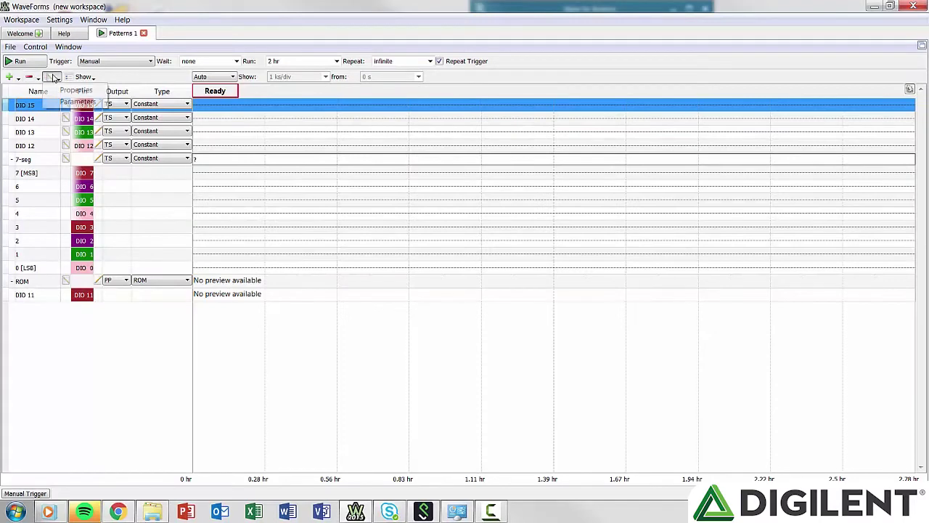
left_click(61, 99)
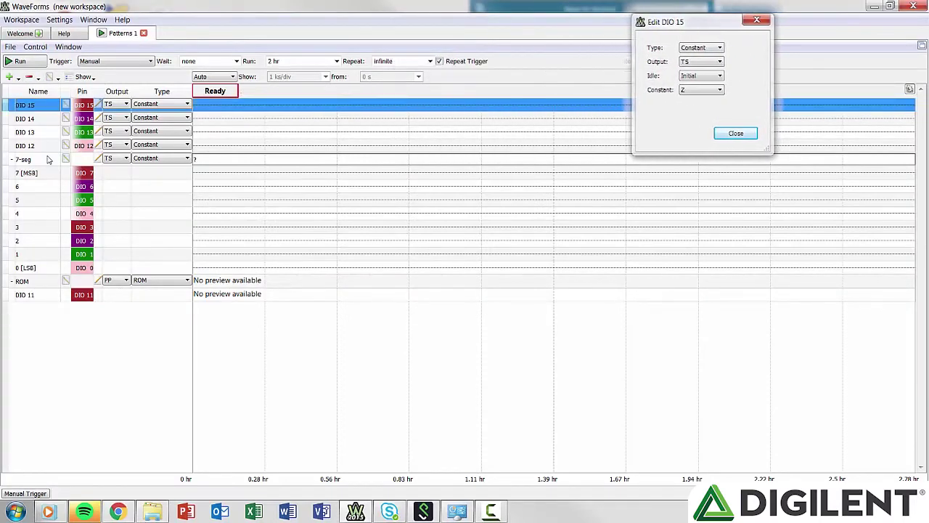
left_click(48, 159)
left_click(46, 77)
left_click(61, 93)
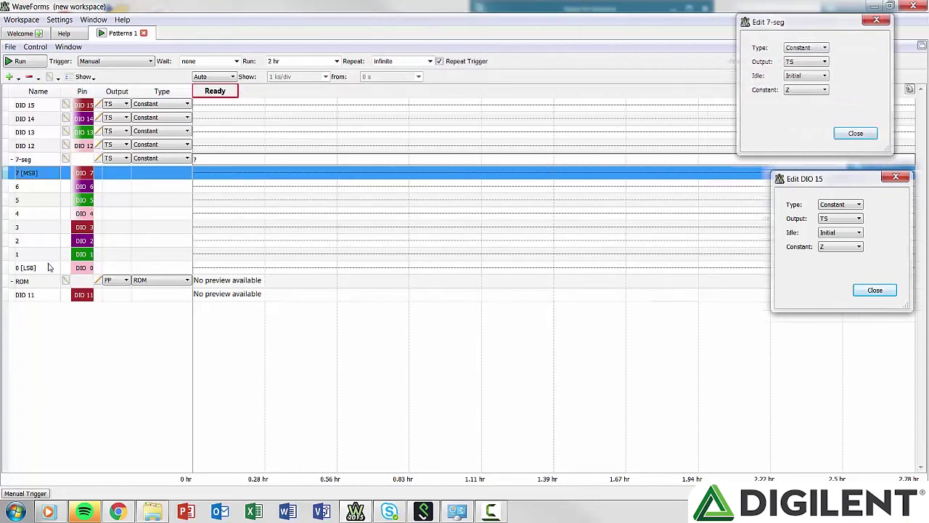
left_click(46, 280)
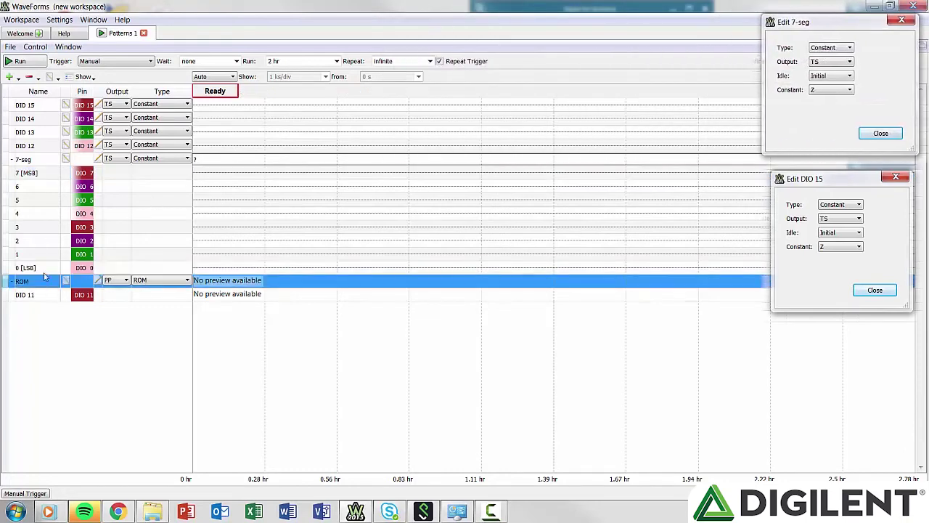
left_click(49, 77)
left_click(76, 102)
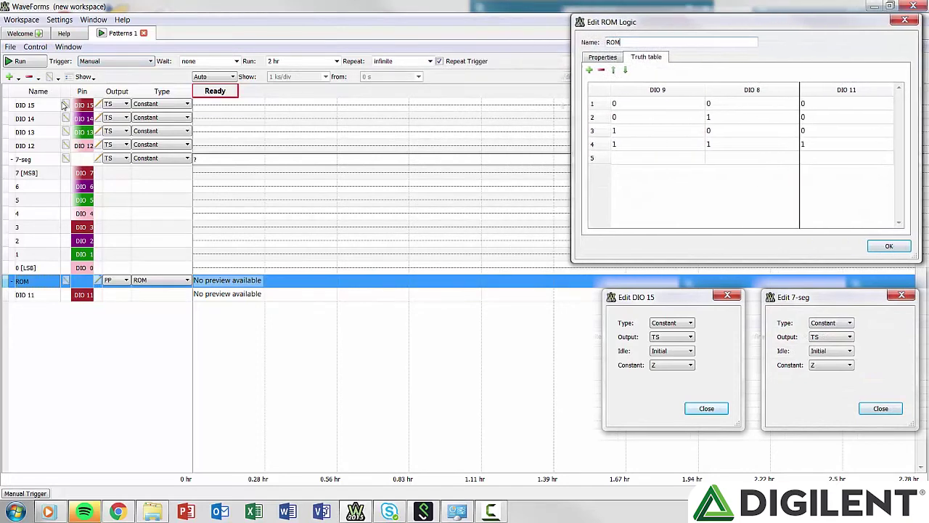
left_click(70, 107)
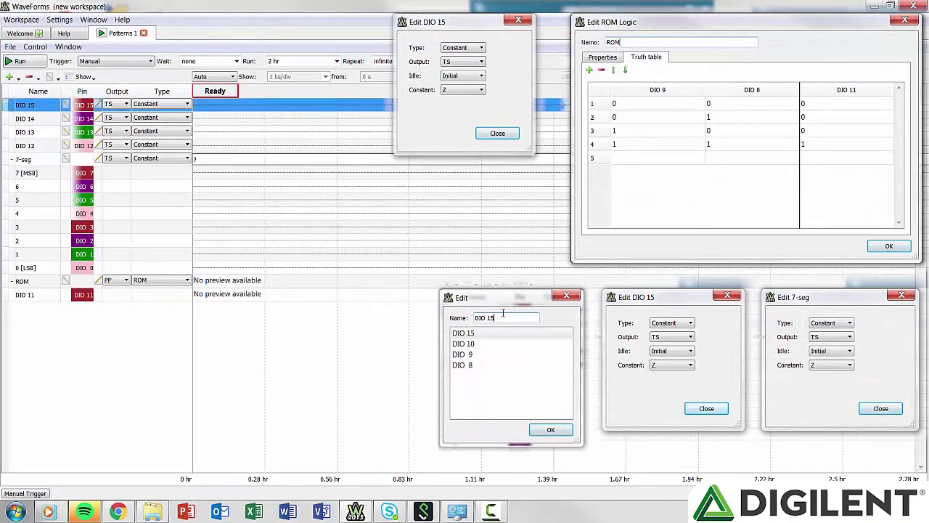
left_click(84, 77)
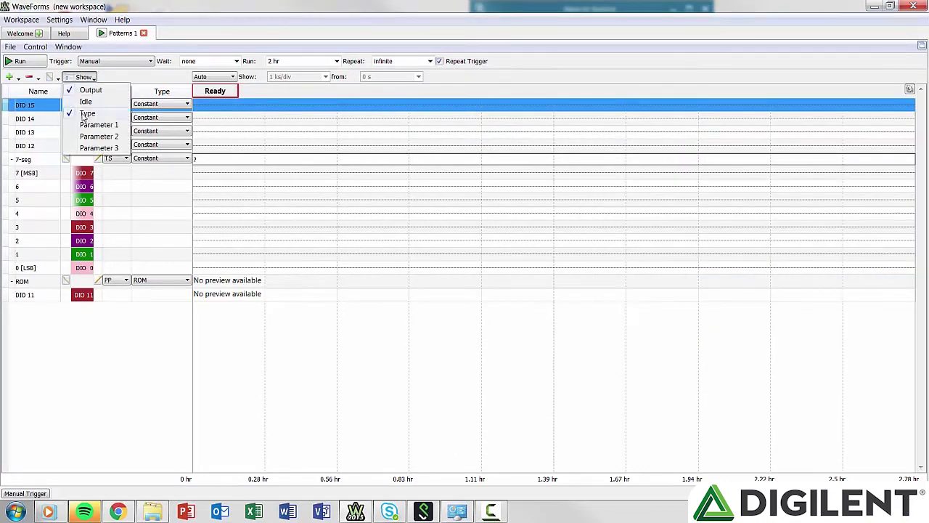
Show the Idle, Parameter 1, Parameter 2 and Parameter 3 columns in the signal table.
left_click(84, 101)
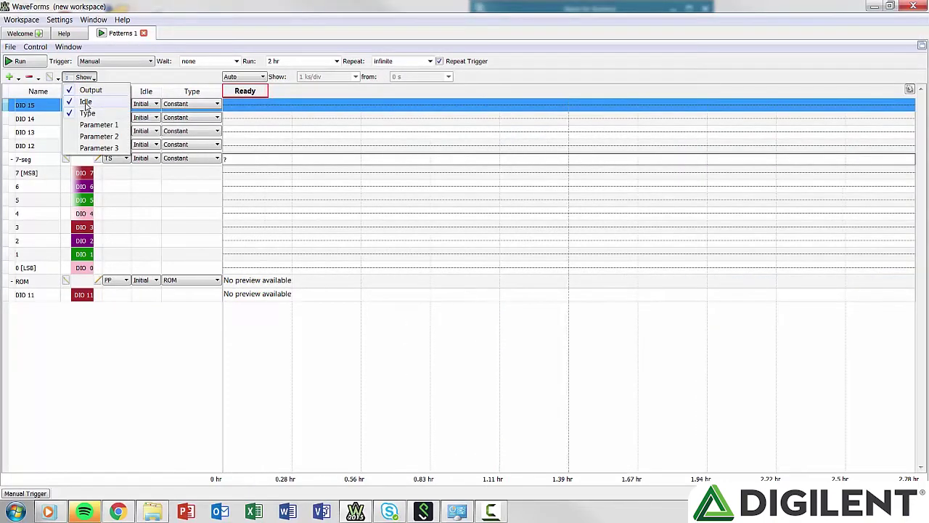
left_click(91, 126)
left_click(84, 77)
left_click(83, 77)
left_click(99, 137)
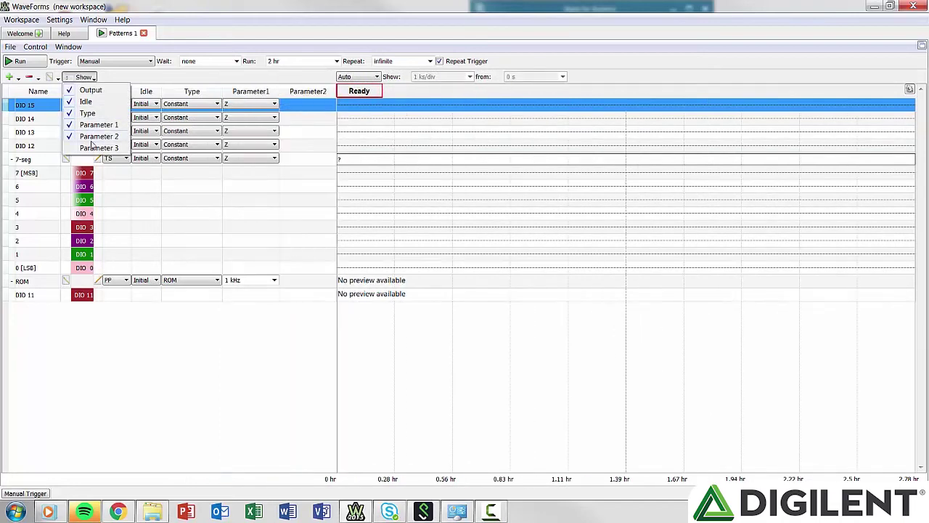
left_click(98, 148)
left_click(82, 77)
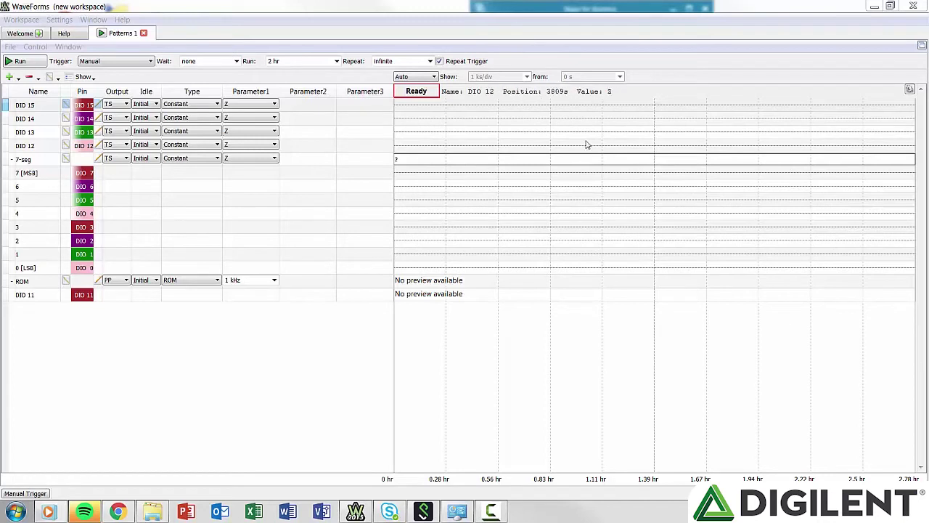
Switch timeline scaling from Auto to Manual and look through the time-per-division and start-time lists.
left_click(424, 79)
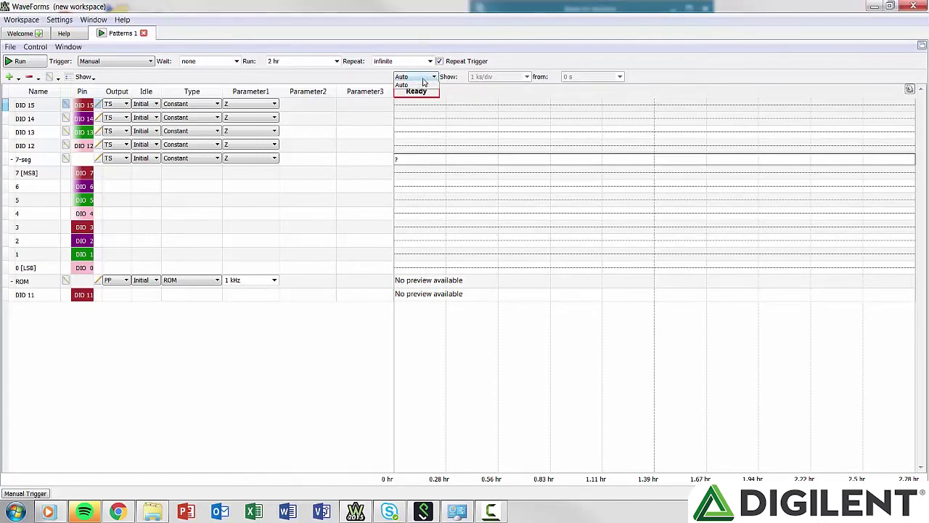
left_click(423, 86)
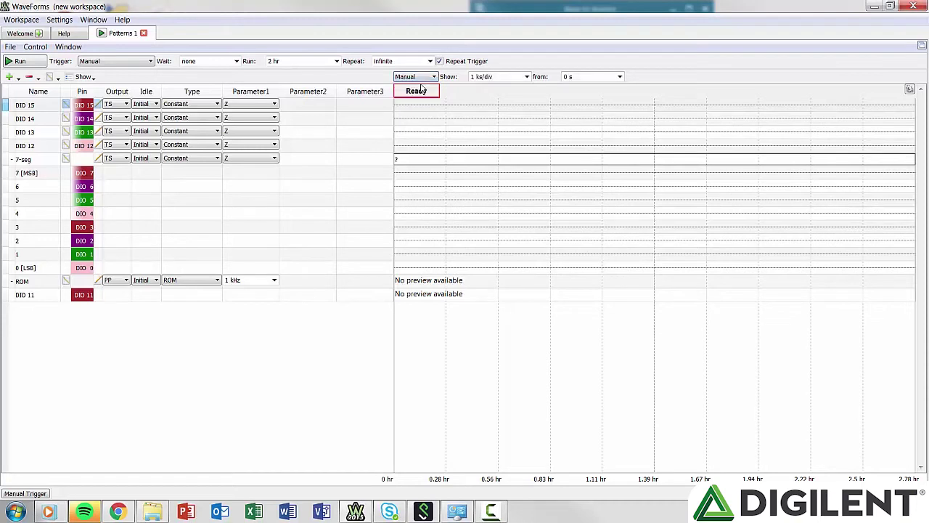
left_click(526, 76)
mouse_move(526, 88)
left_mouse_down()
mouse_move(528, 138)
mouse_move(528, 91)
left_mouse_up()
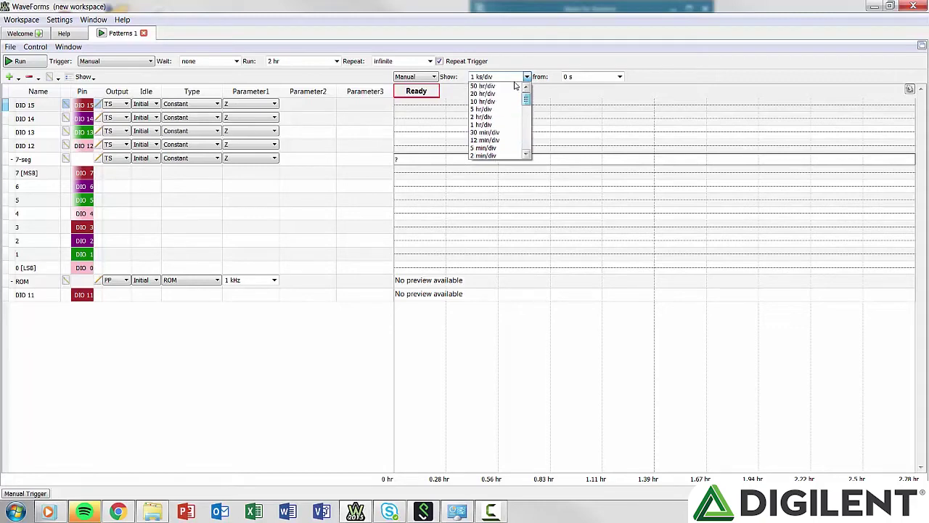
left_click(619, 76)
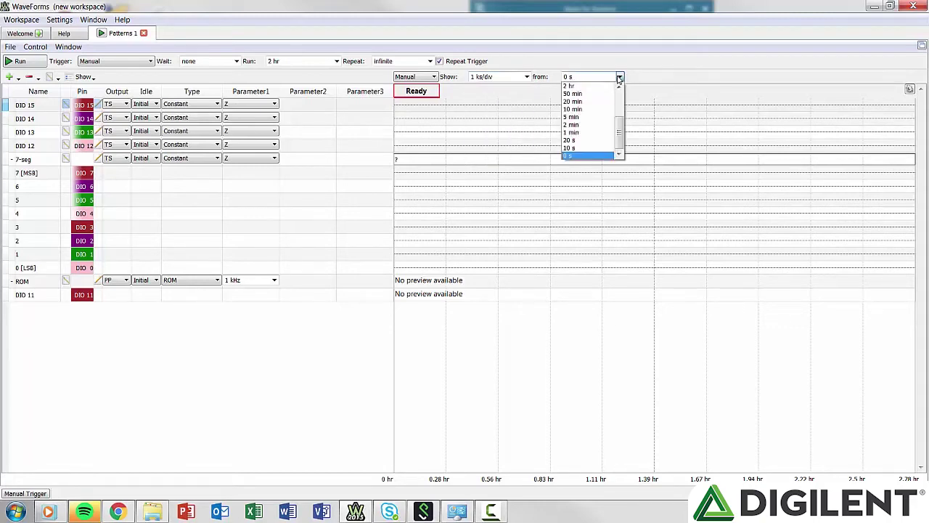
left_click(527, 77)
scroll(527, 152, "down", 5)
left_click(522, 80)
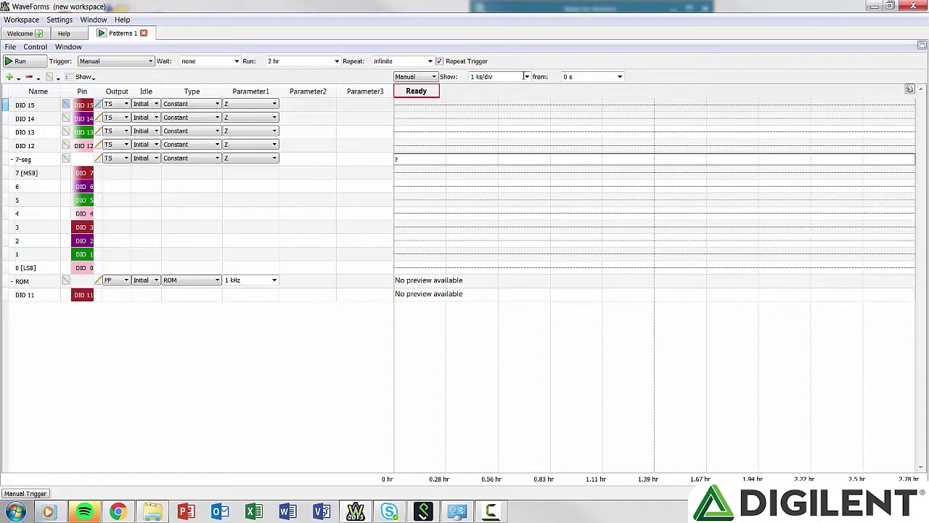
left_click(619, 77)
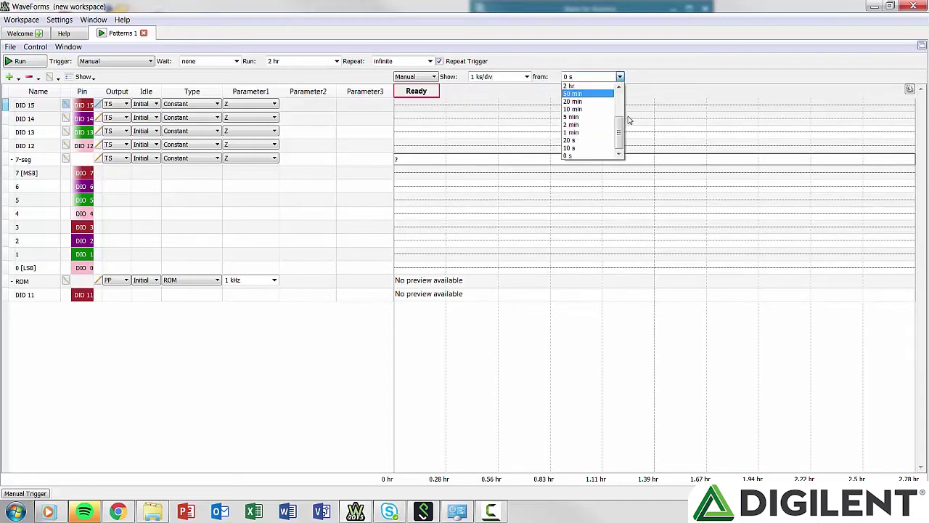
scroll(619, 123, "up", 3)
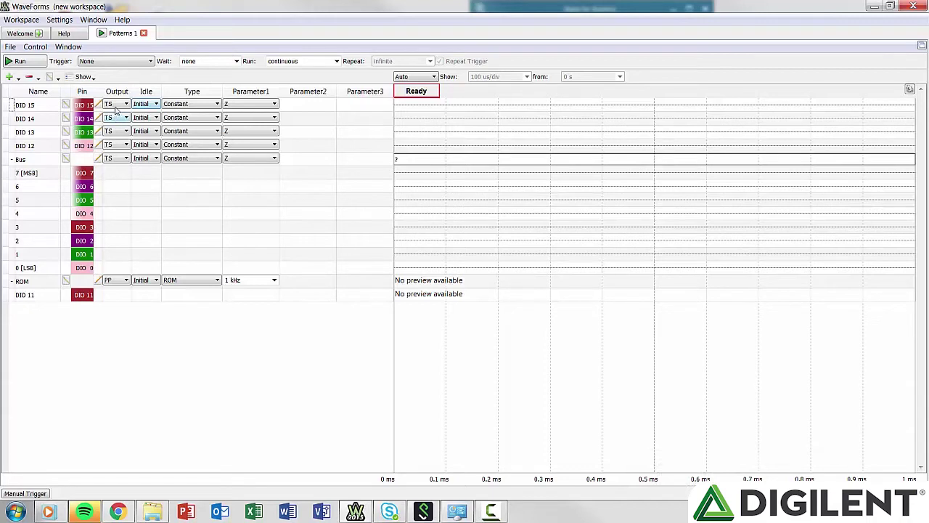
Set DIO 15, DIO 14, DIO 13 and DIO 12 to PP (push-pull) output.
left_click(116, 104)
left_click(113, 113)
left_click(116, 118)
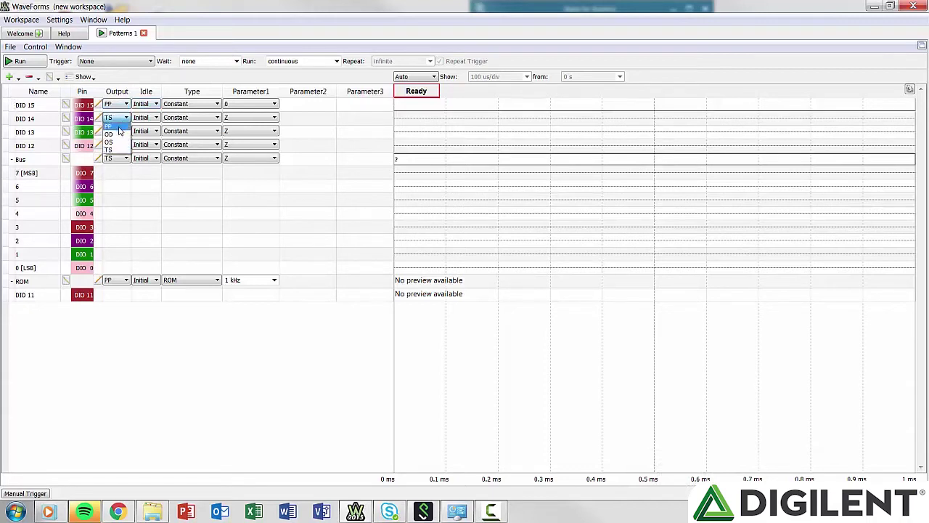
left_click(119, 128)
left_click(116, 131)
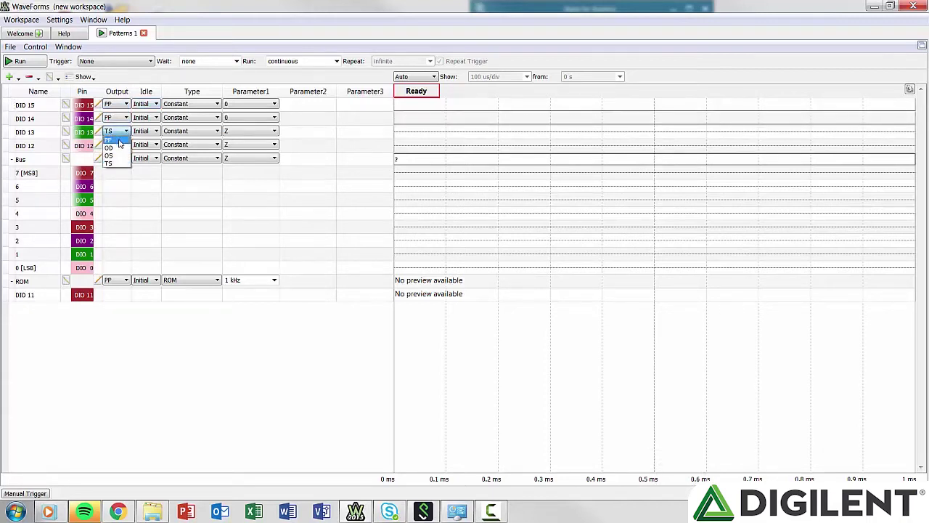
left_click(119, 140)
left_click(116, 144)
left_click(119, 153)
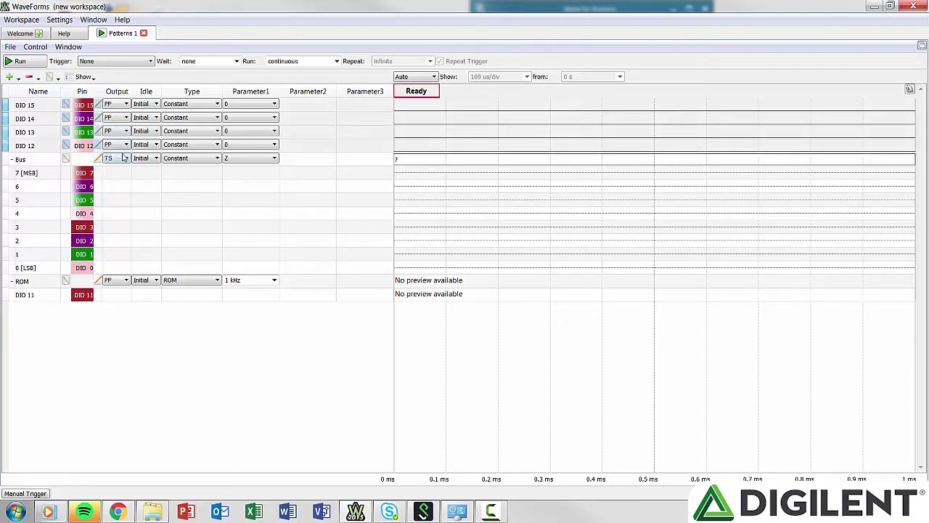
Set the 7 Seg bus to PP output with an Idle level of 0.
left_click(124, 158)
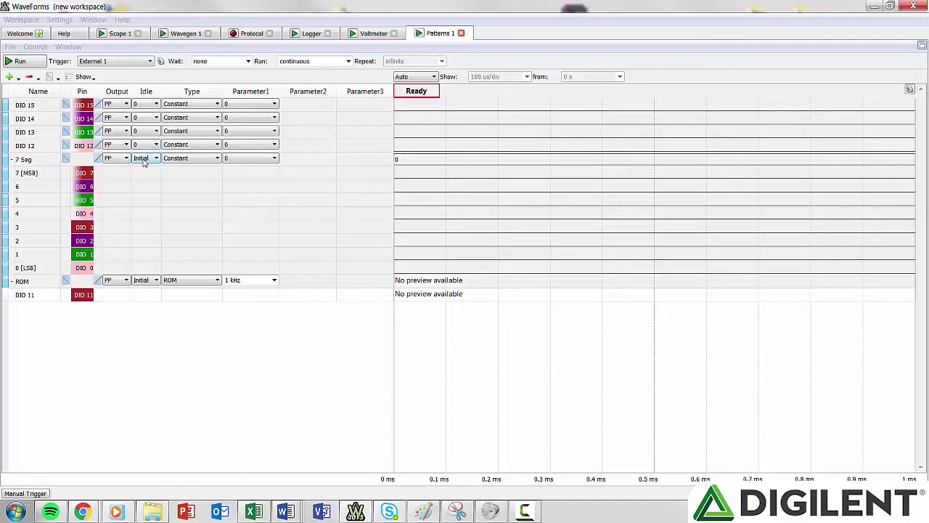
left_click(145, 159)
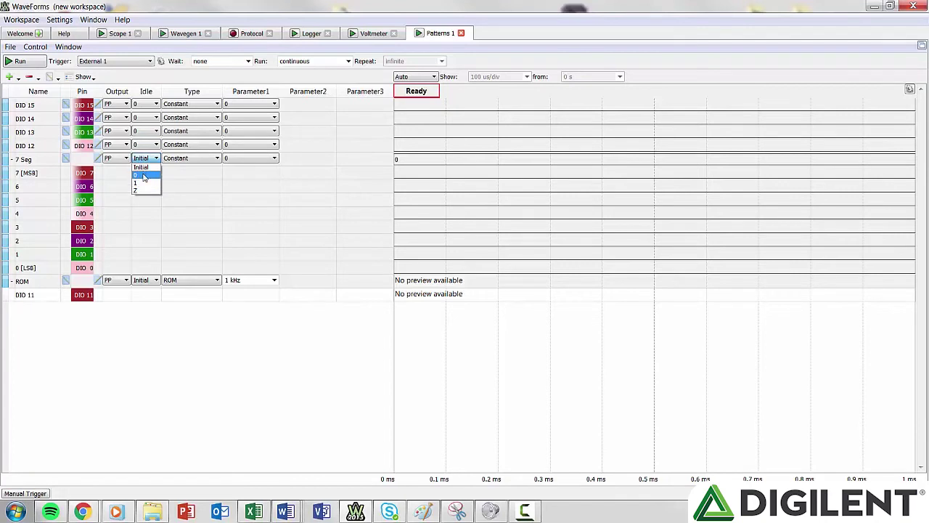
left_click(144, 175)
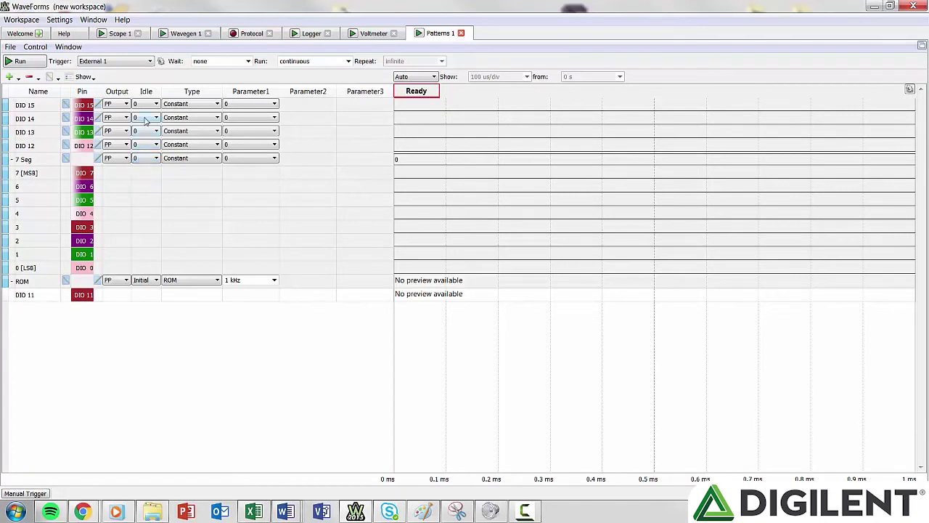
left_click(180, 106)
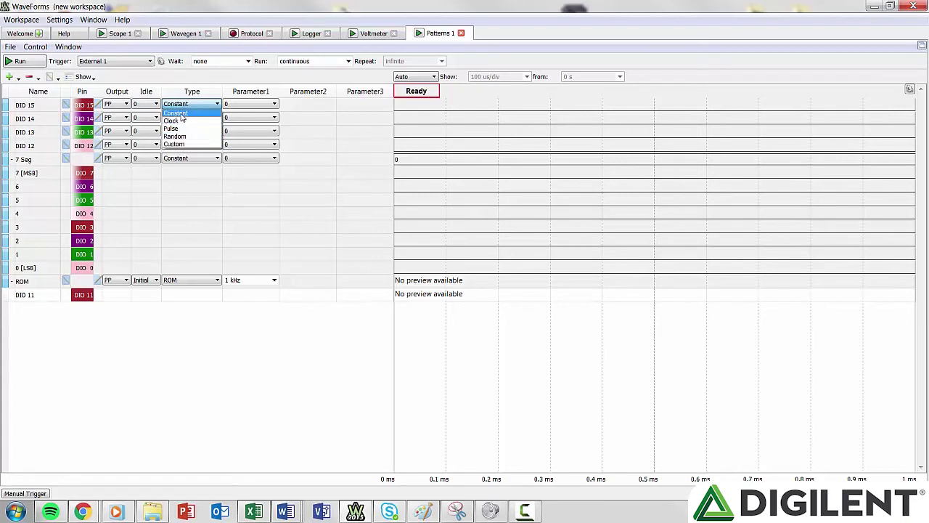
Change DIO 15 from Constant to Clock, then to Pulse starting Low with 25k low/25k high counts.
left_click(182, 113)
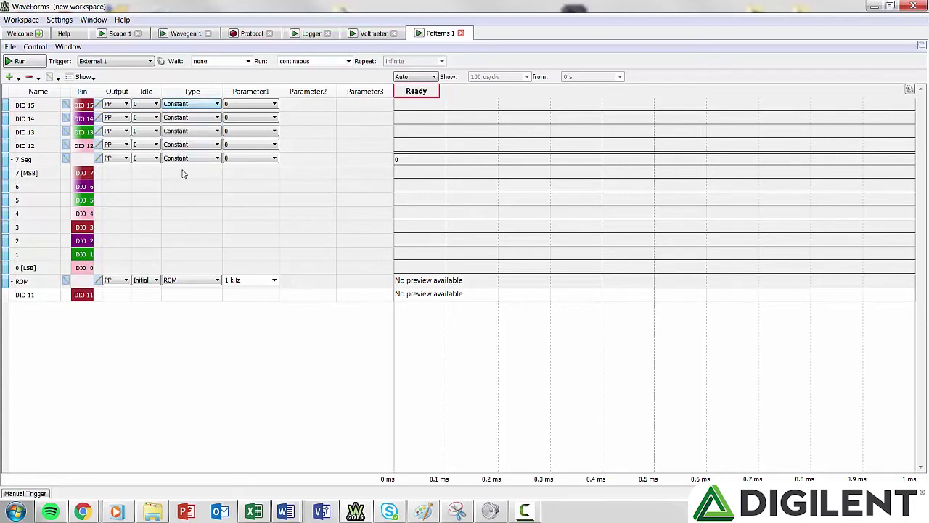
left_click(187, 106)
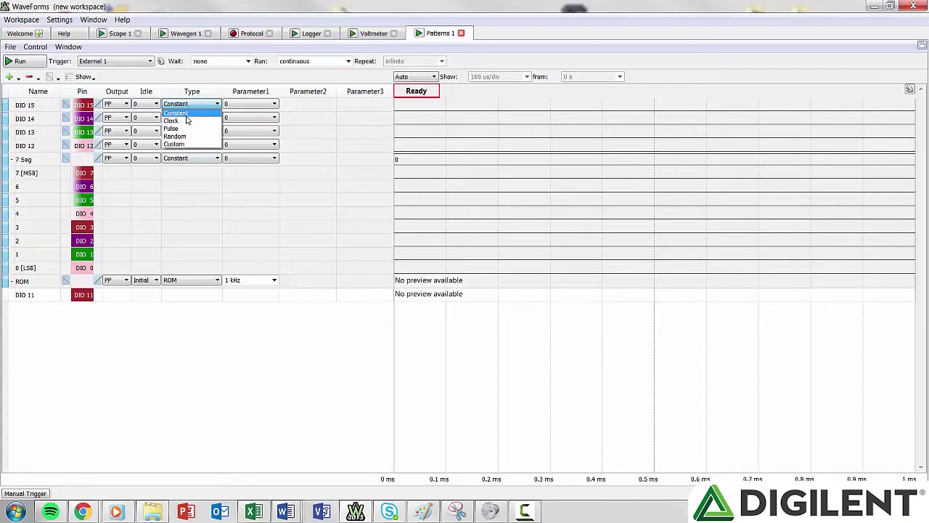
left_click(184, 113)
left_click(228, 106)
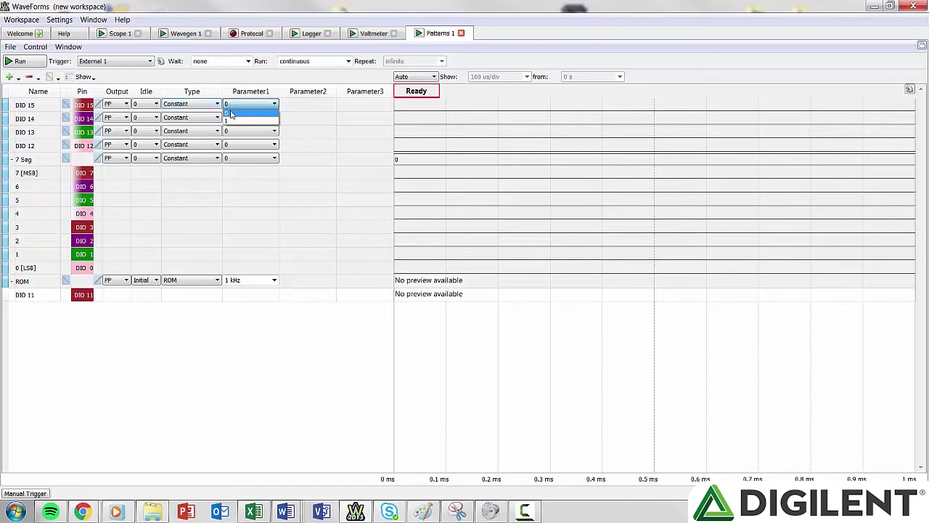
left_click(231, 114)
left_click(196, 105)
left_click(207, 120)
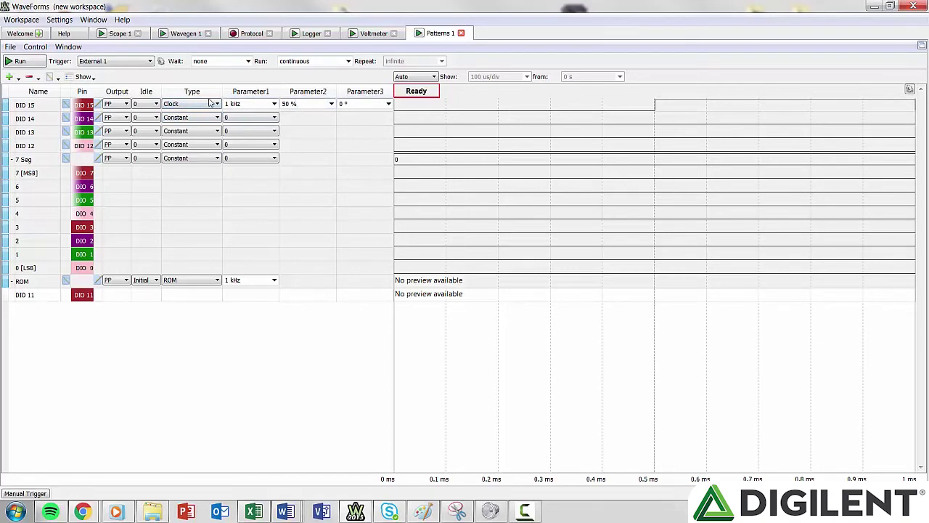
left_click(216, 103)
left_click(211, 128)
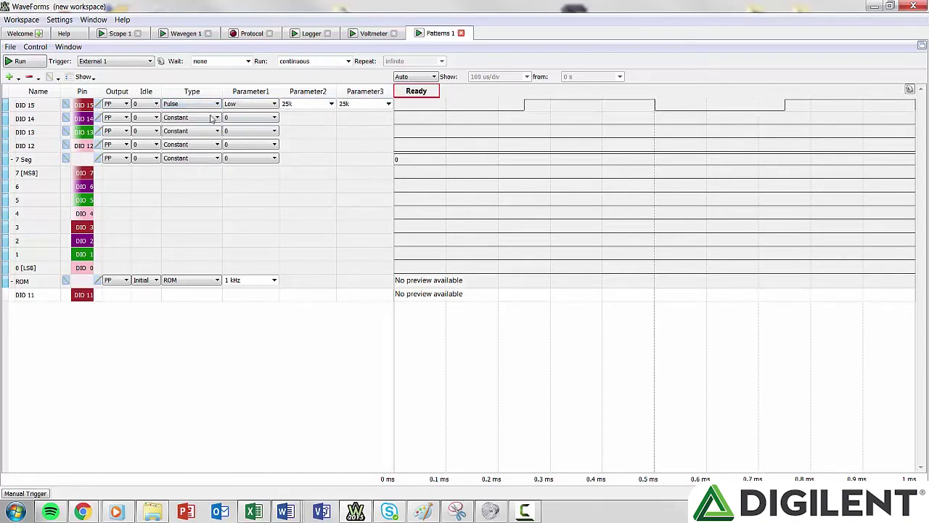
left_click(100, 109)
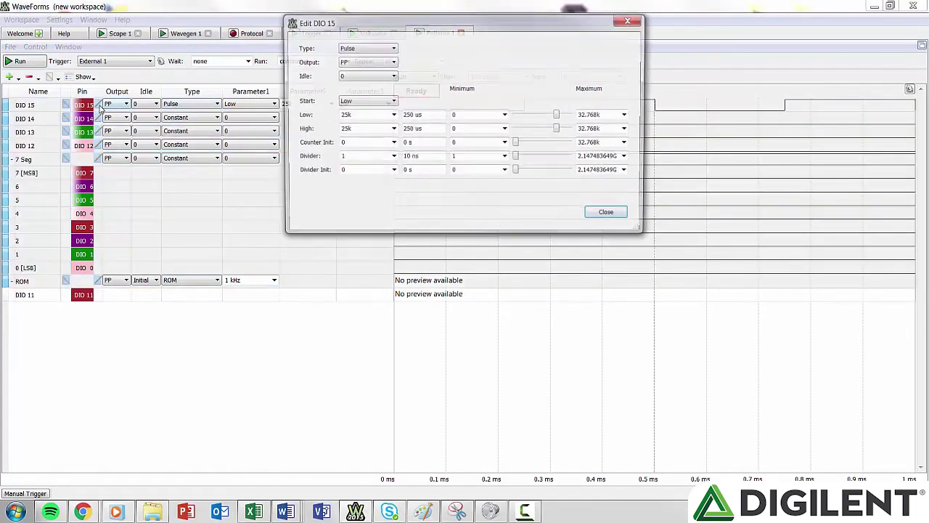
left_click(378, 101)
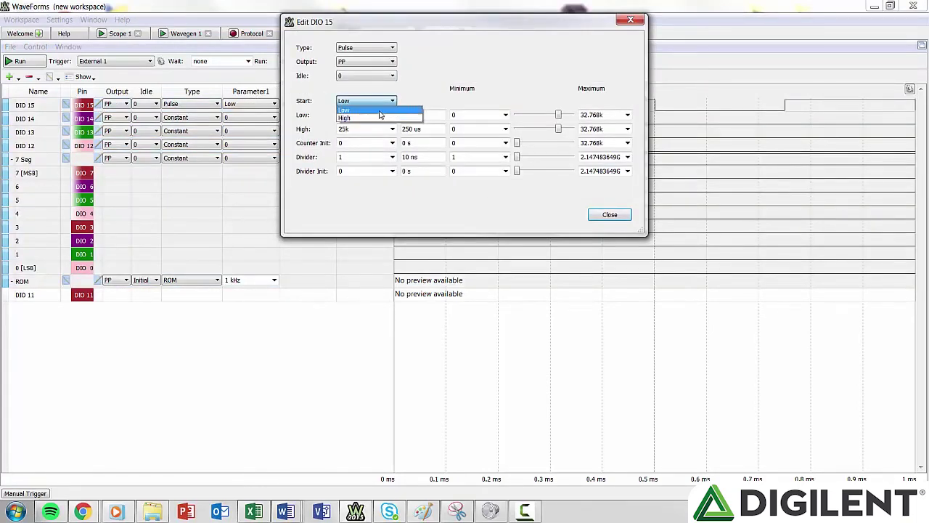
left_click(382, 100)
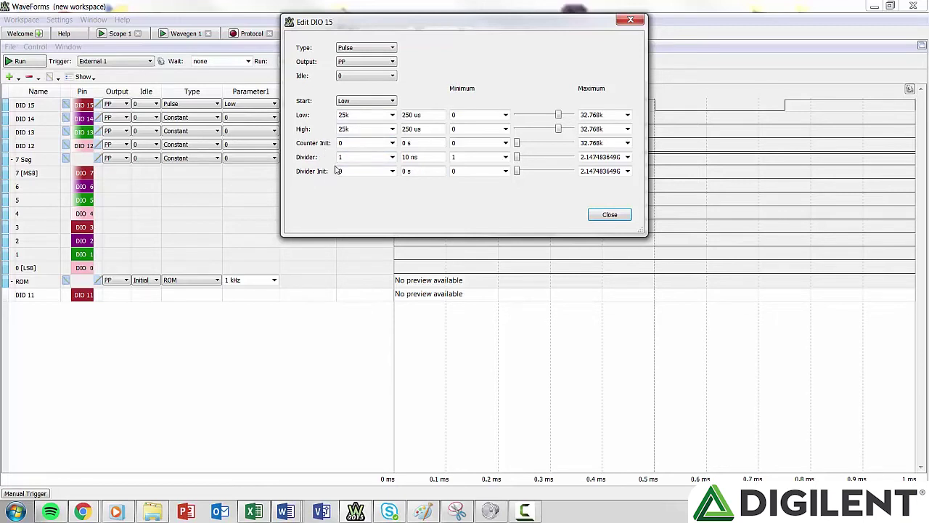
left_click(392, 171)
left_click(392, 171)
left_click(596, 215)
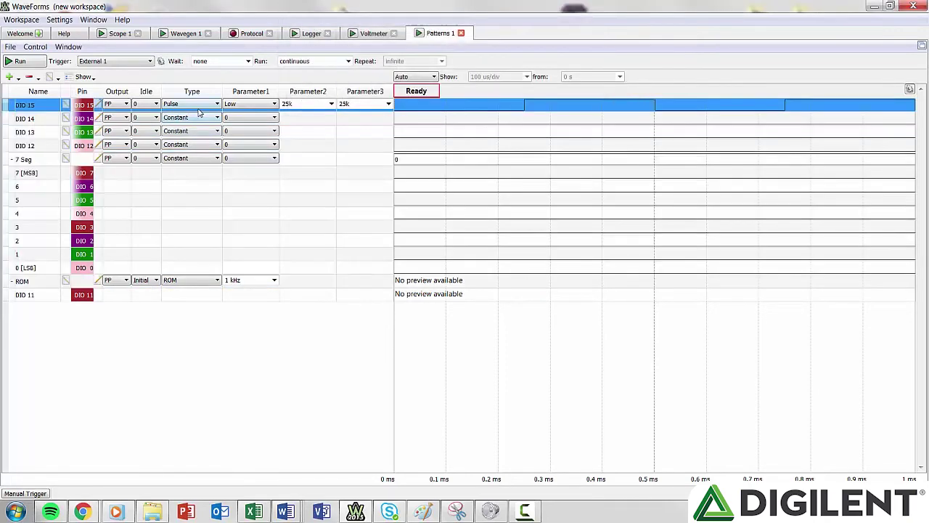
Switch DIO 15 to Random and look over its random signal settings.
left_click(216, 104)
left_click(175, 136)
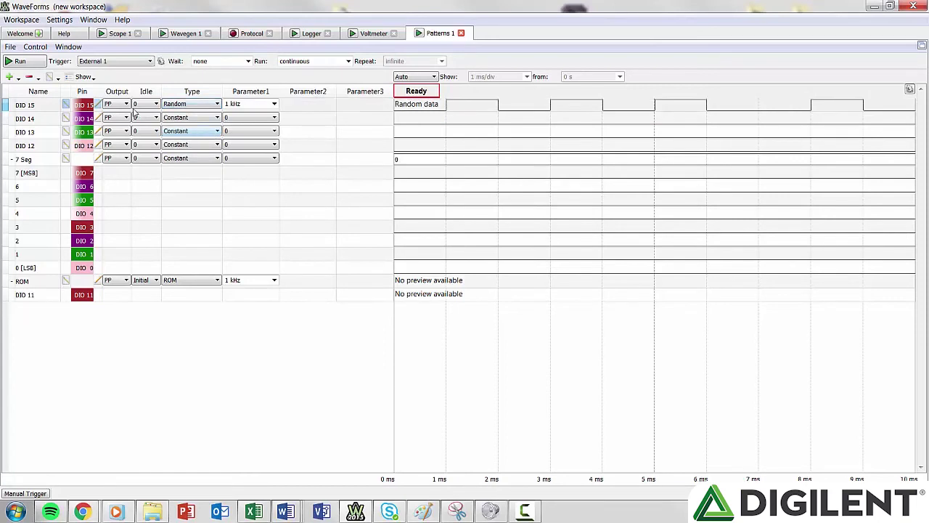
left_click(97, 106)
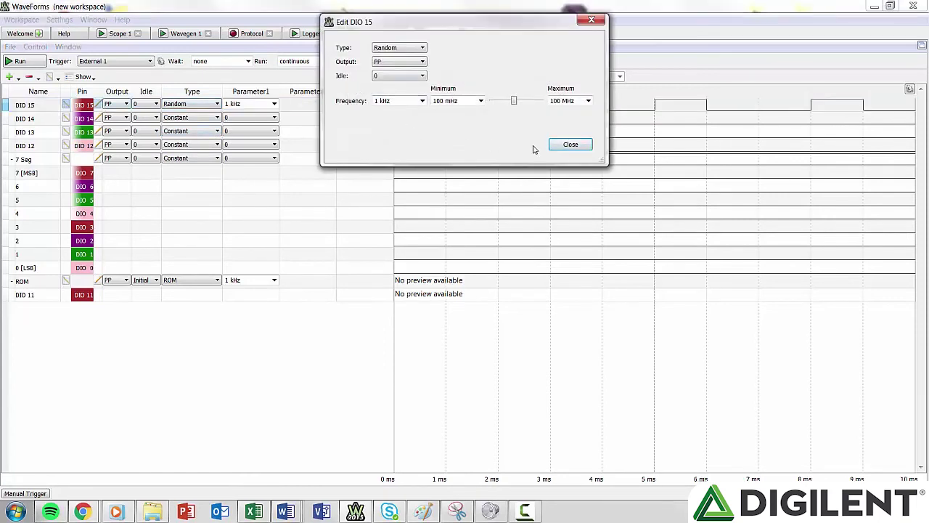
left_click(571, 145)
Make DIO 15 a Custom pattern and draw one short high pulse into it.
left_click(177, 106)
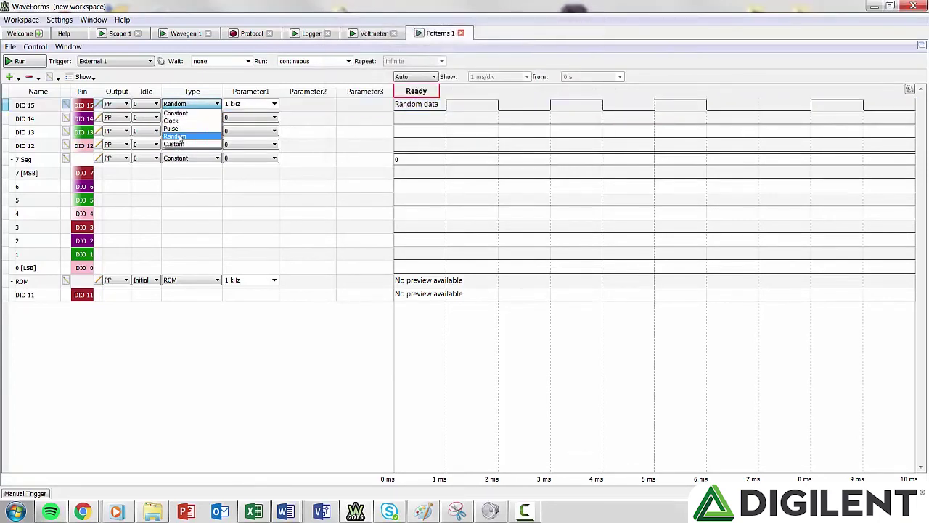
left_click(180, 145)
left_click(100, 107)
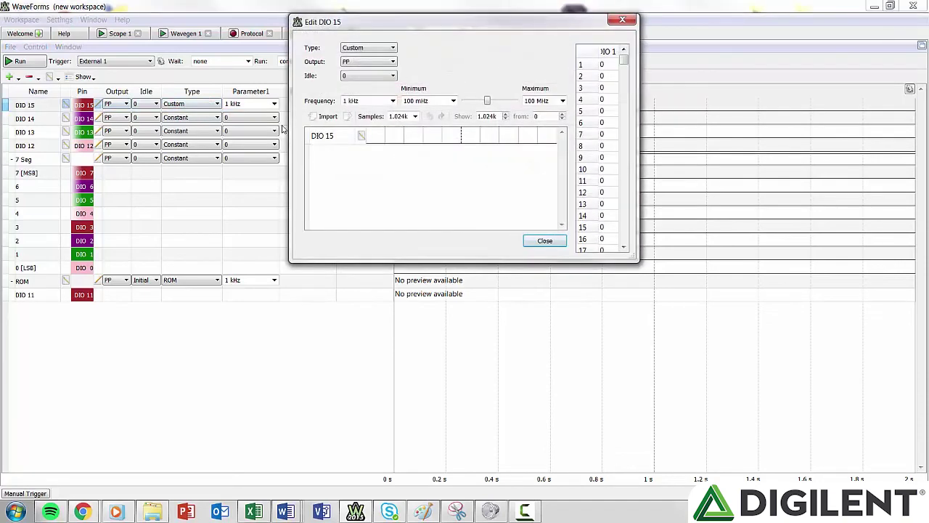
left_click(425, 138)
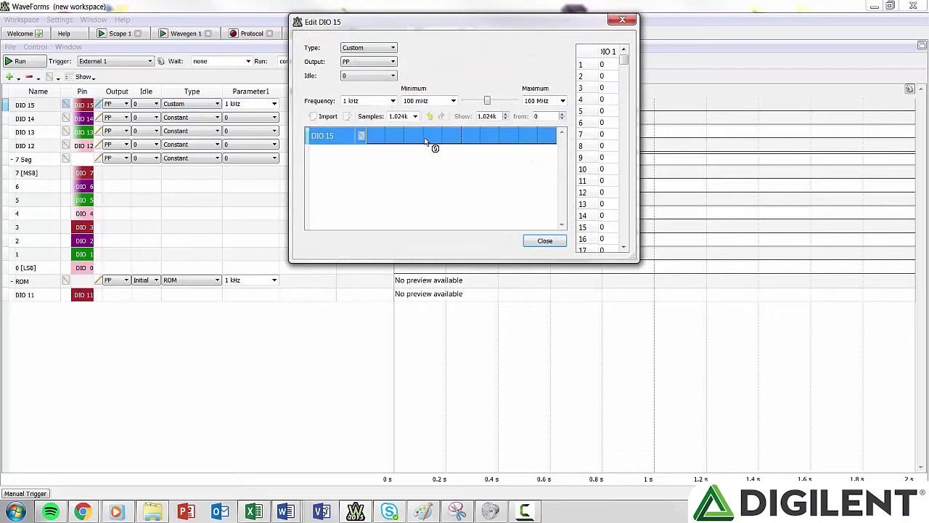
left_click_drag(426, 138, 471, 136)
left_click(613, 100)
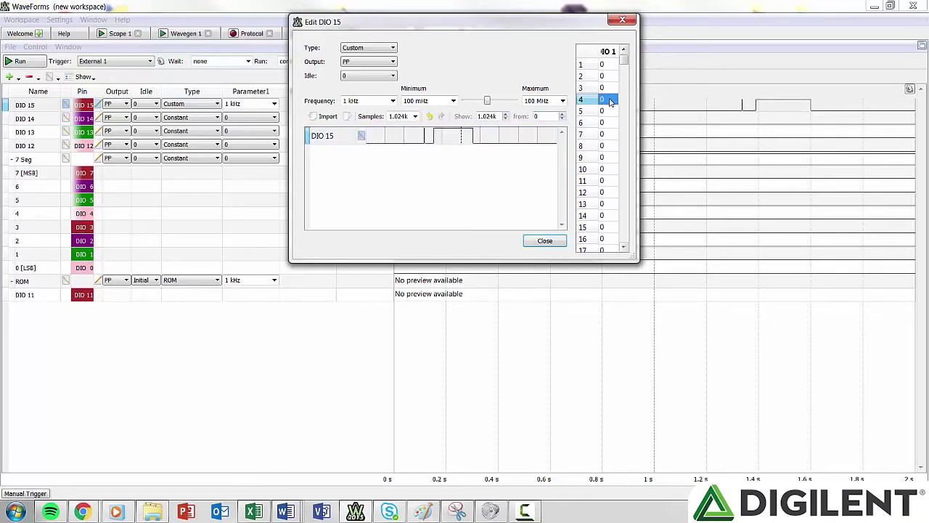
left_click(613, 122)
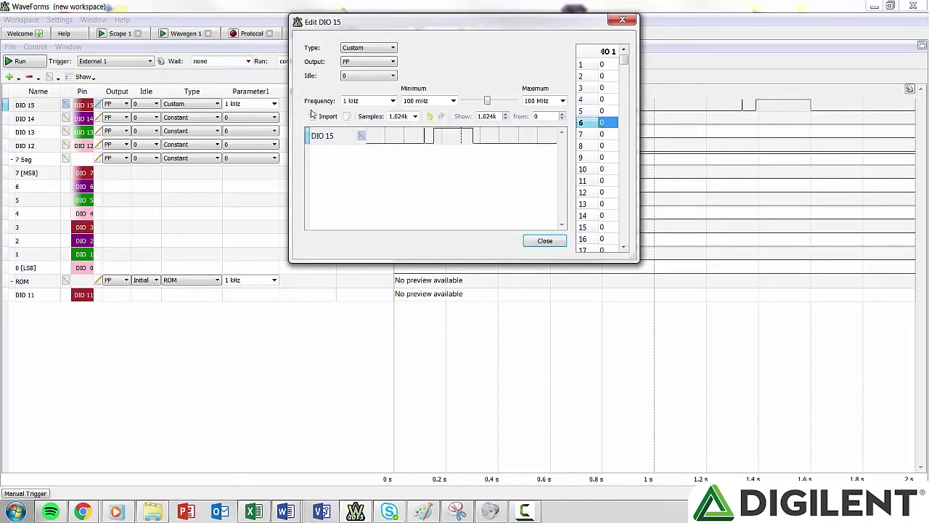
left_click(543, 240)
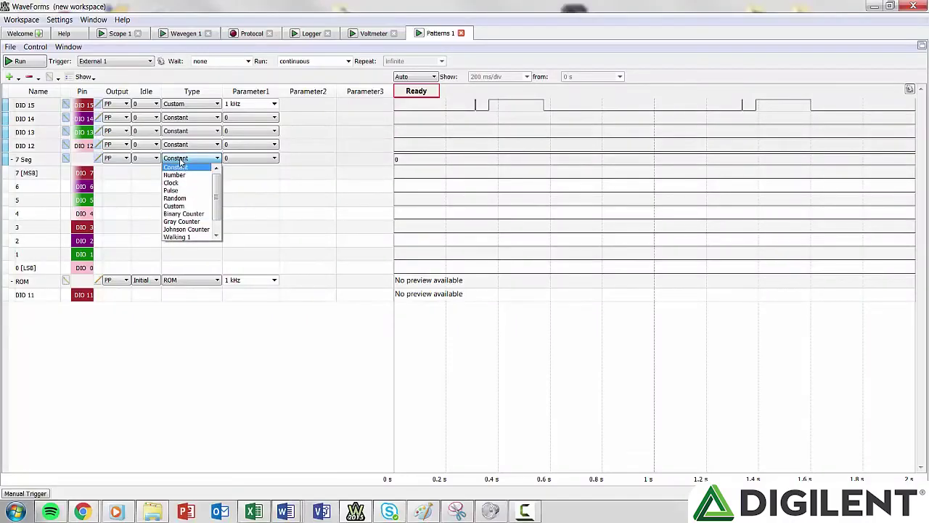
Set the 7 Seg bus to a 1 kHz Binary Counter counting Up and check its settings.
scroll(207, 190, "down", 2)
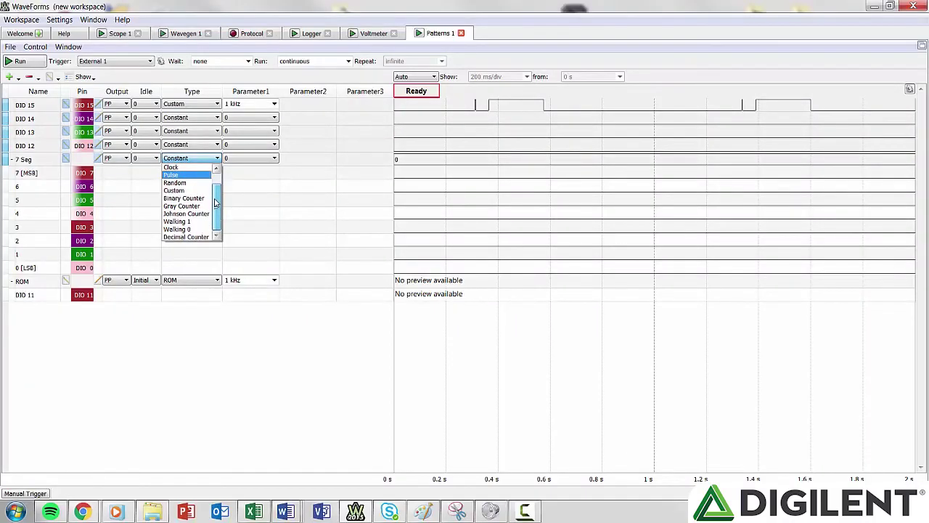
left_click(184, 199)
left_click(101, 158)
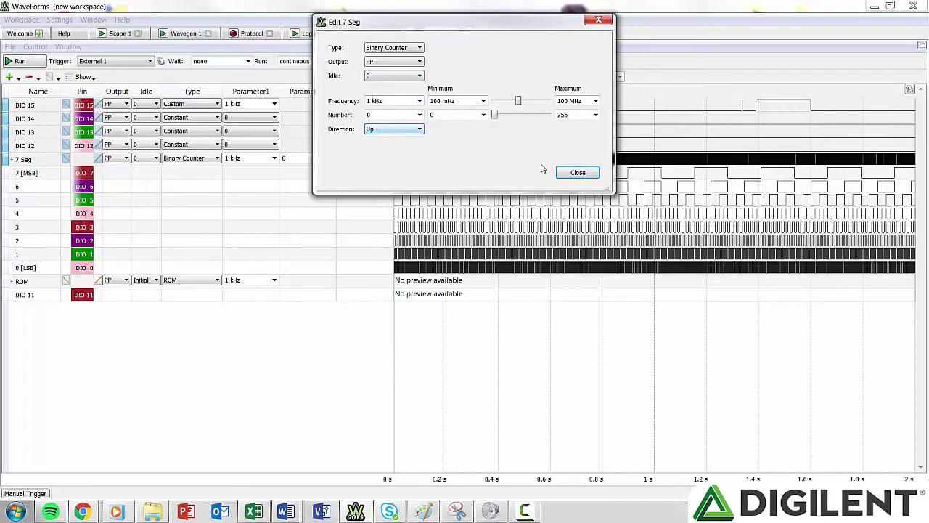
left_click(577, 173)
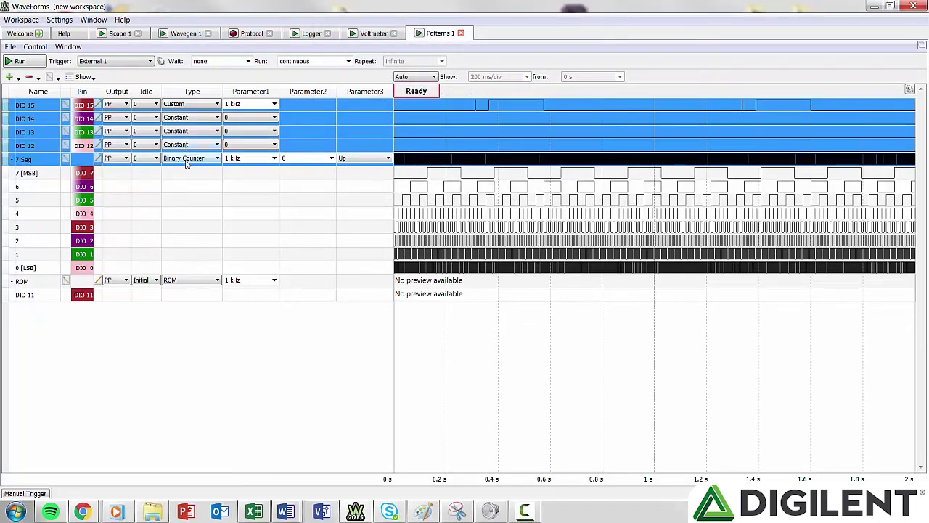
left_click(186, 161)
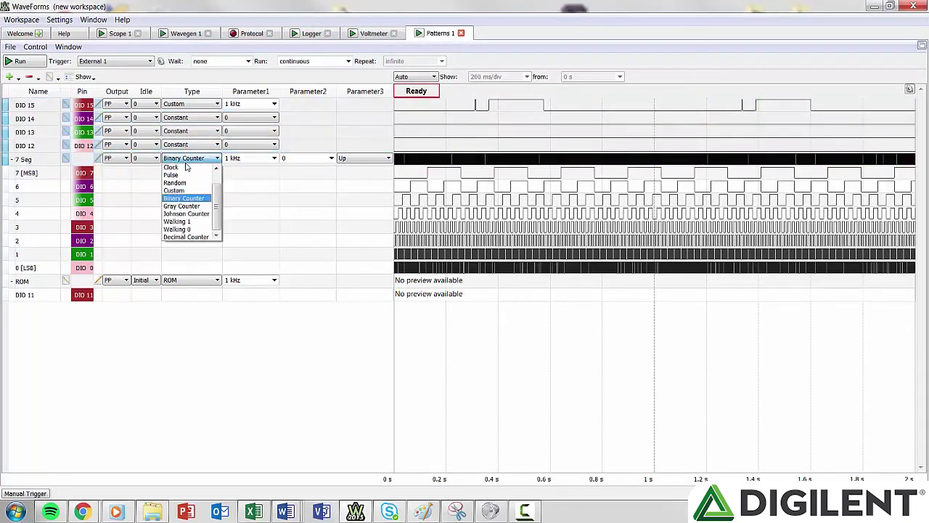
Set the 7 Seg bus to a Johnson Counter and review its settings.
left_click(185, 214)
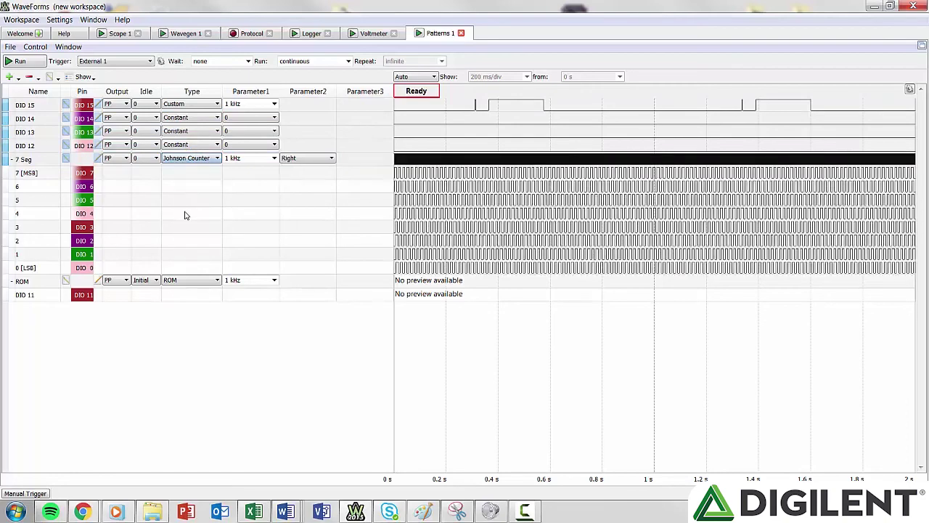
left_click(101, 159)
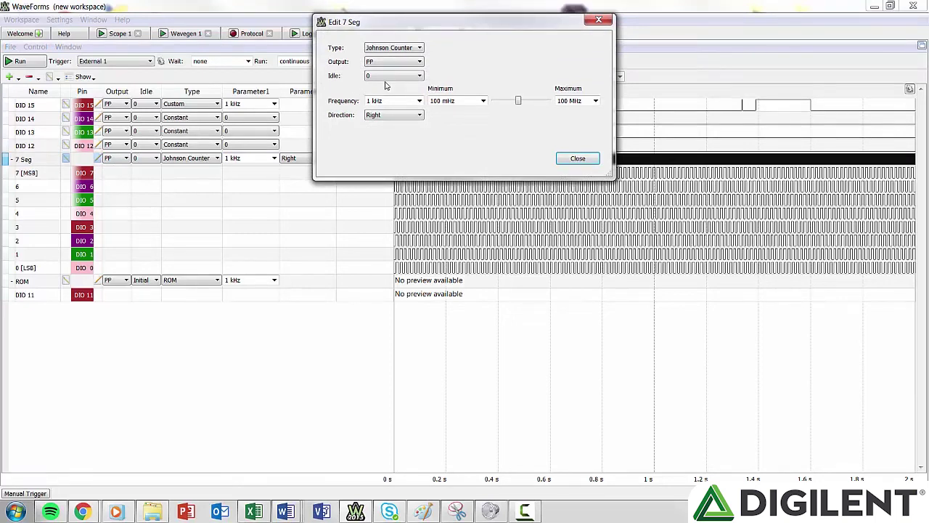
left_click(577, 158)
Change the 7 Seg bus to a Walking 1 pattern and open its settings.
left_click(214, 159)
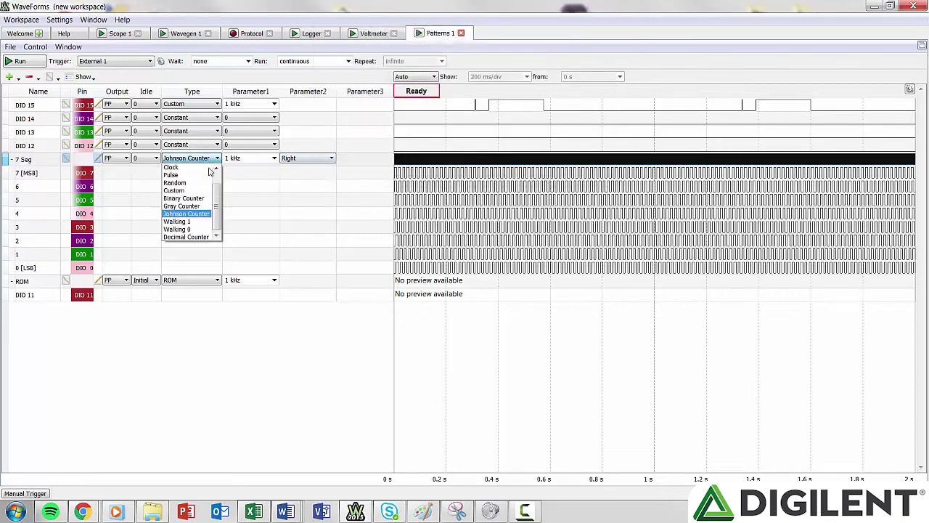
left_click(203, 222)
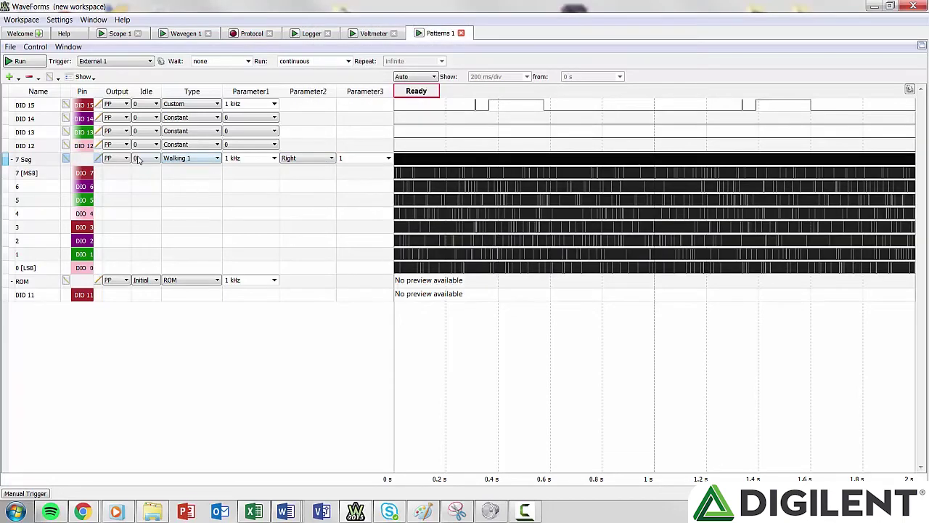
left_click(94, 163)
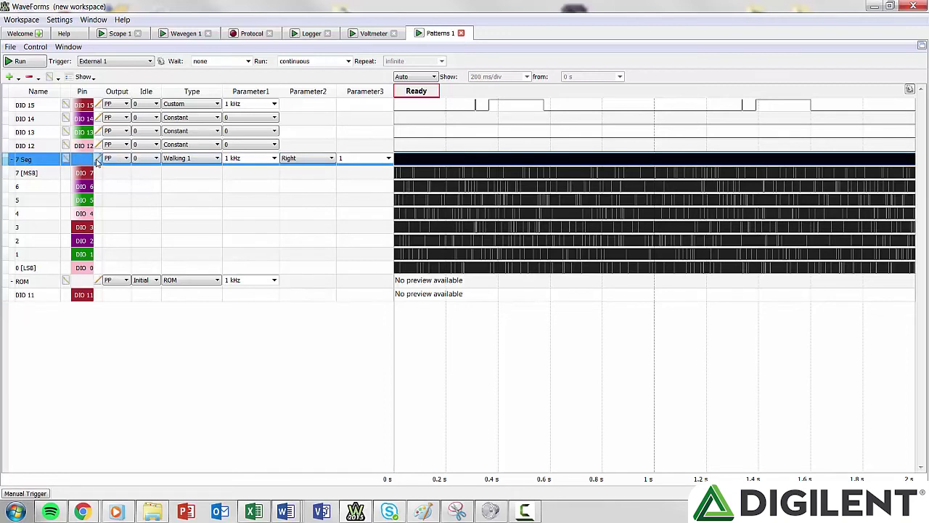
left_click(97, 159)
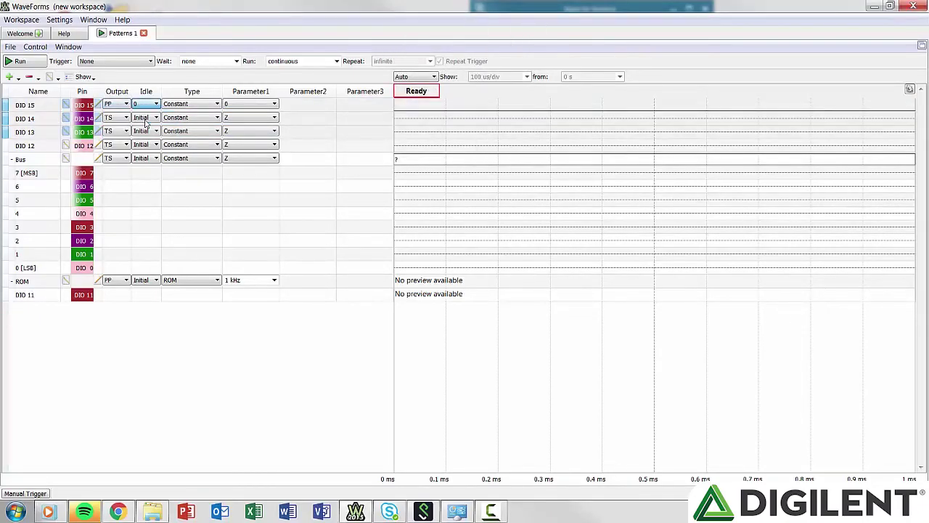
Make DIO 14 and DIO 13 Custom signals with push-pull output.
left_click(99, 118)
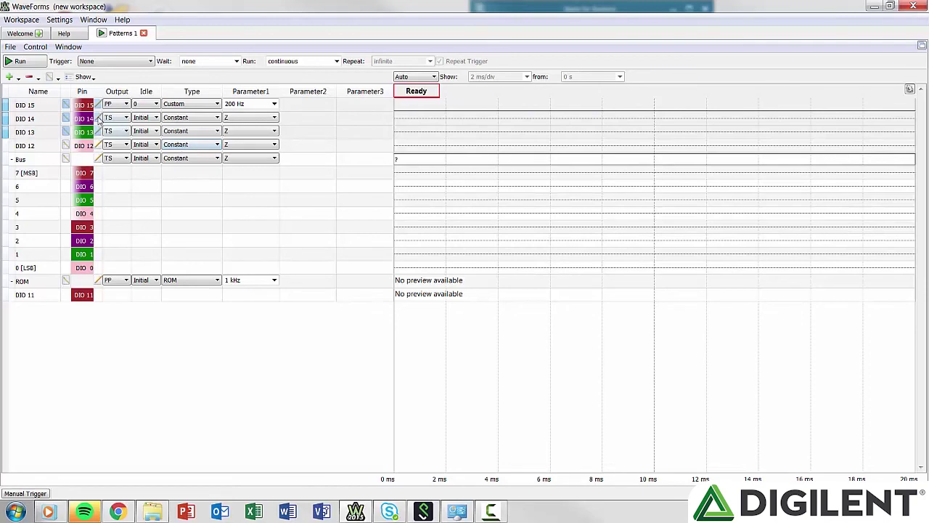
left_click(464, 41)
left_click(464, 82)
left_click(473, 61)
left_click(455, 73)
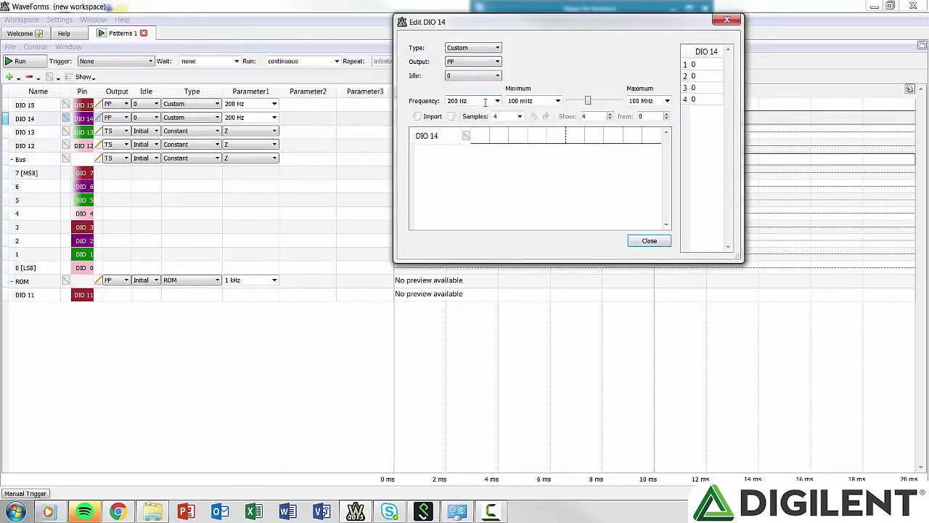
left_click(649, 240)
left_click(99, 131)
left_click(465, 48)
left_click(453, 88)
left_click(464, 60)
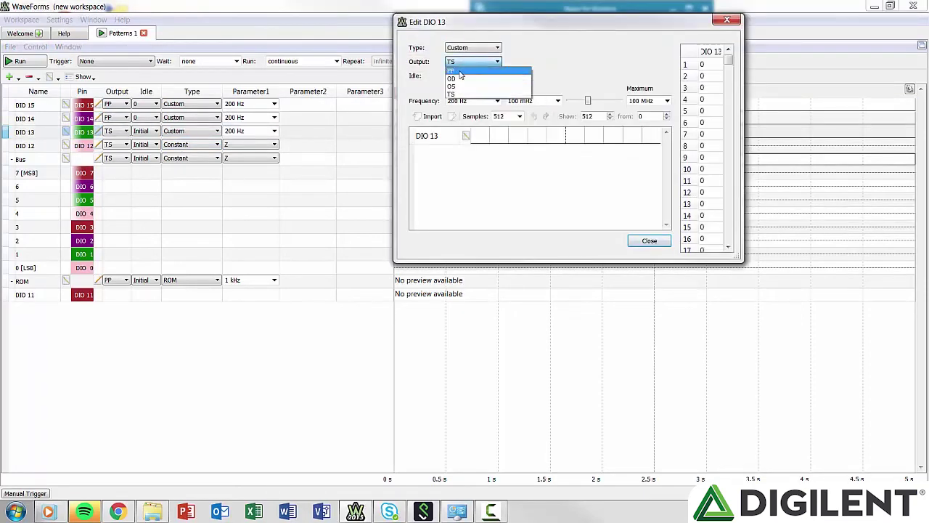
left_click(454, 75)
left_click(649, 240)
Make DIO 12 a Custom push-pull signal as well.
left_click(99, 144)
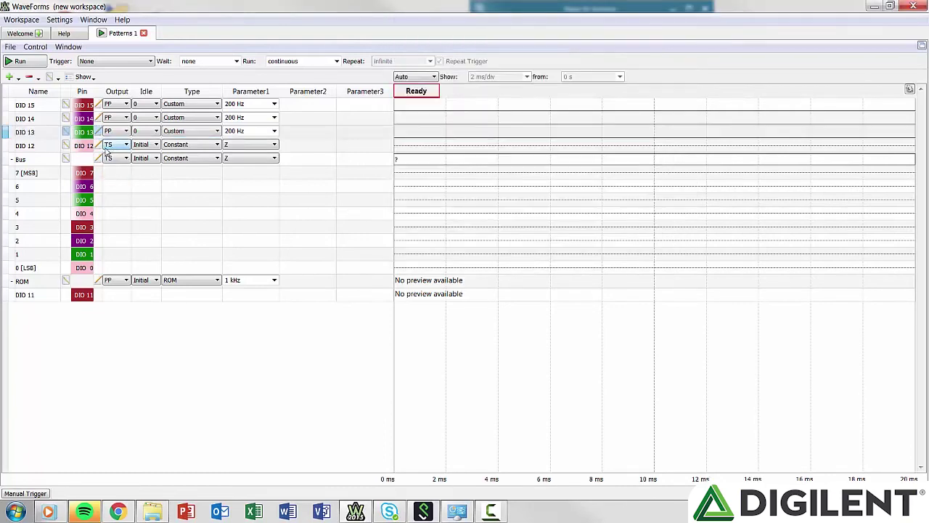
left_click(465, 48)
left_click(453, 88)
left_click(465, 61)
left_click(454, 74)
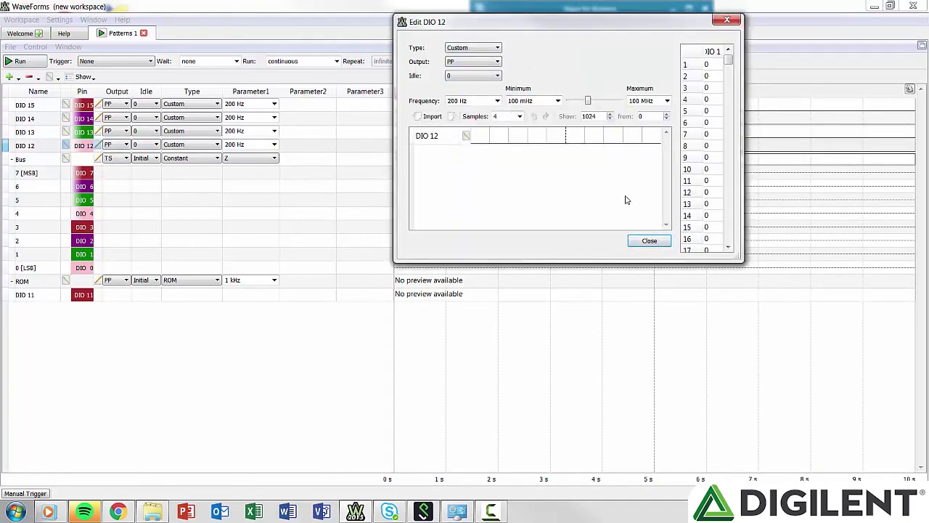
left_click(649, 240)
Set sample 1 of DIO 12 and sample 2 of DIO 13 to 1.
left_click(100, 144)
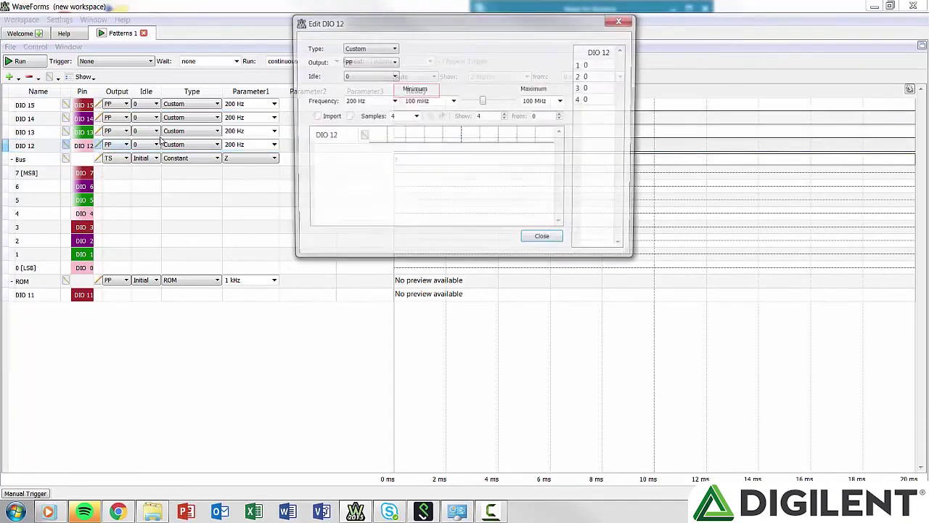
left_click(587, 65)
type("1")
left_click(621, 22)
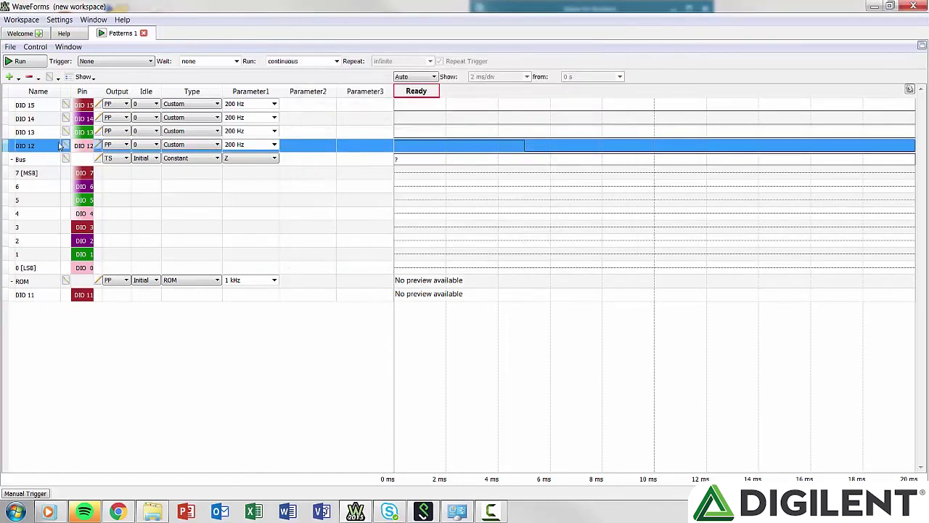
left_click(39, 135)
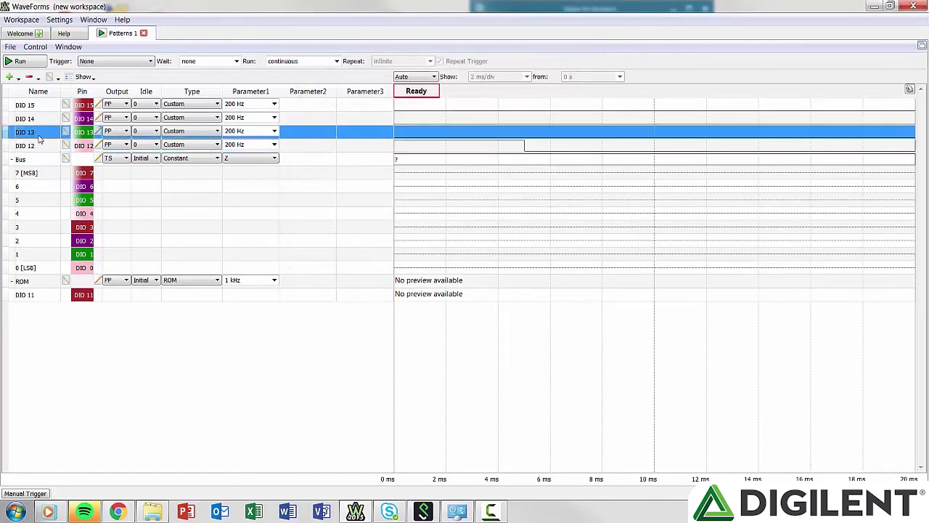
left_click(97, 132)
left_click(586, 75)
type("1")
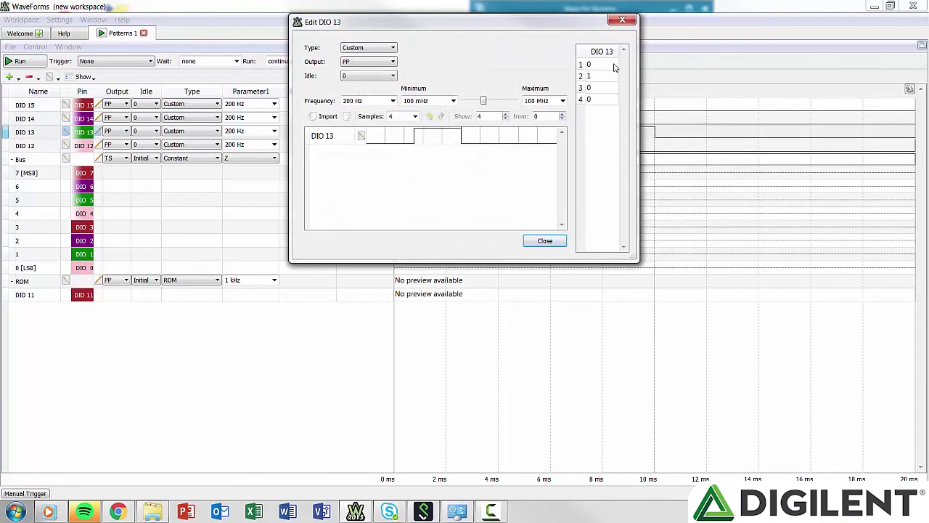
left_click(622, 21)
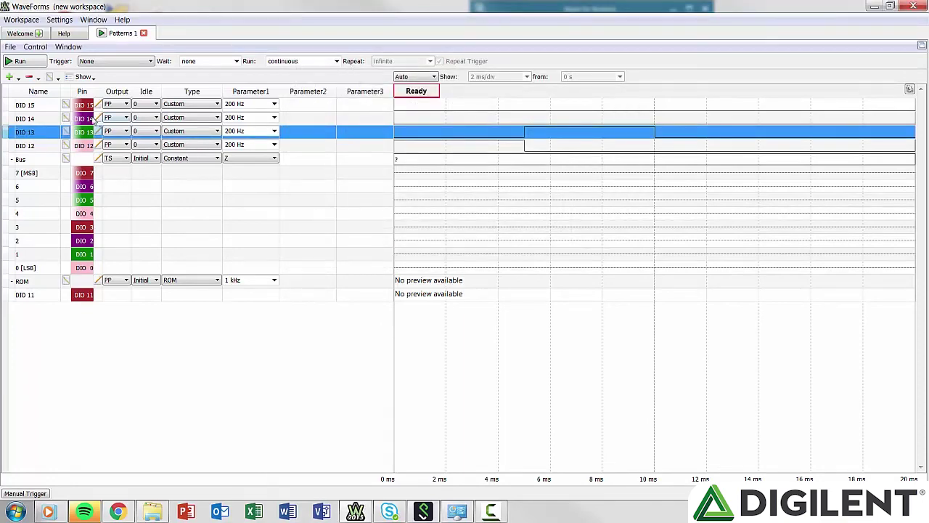
Set sample 3 of DIO 14 and sample 4 of DIO 15 to 1.
left_click(97, 118)
left_click(587, 87)
type("1")
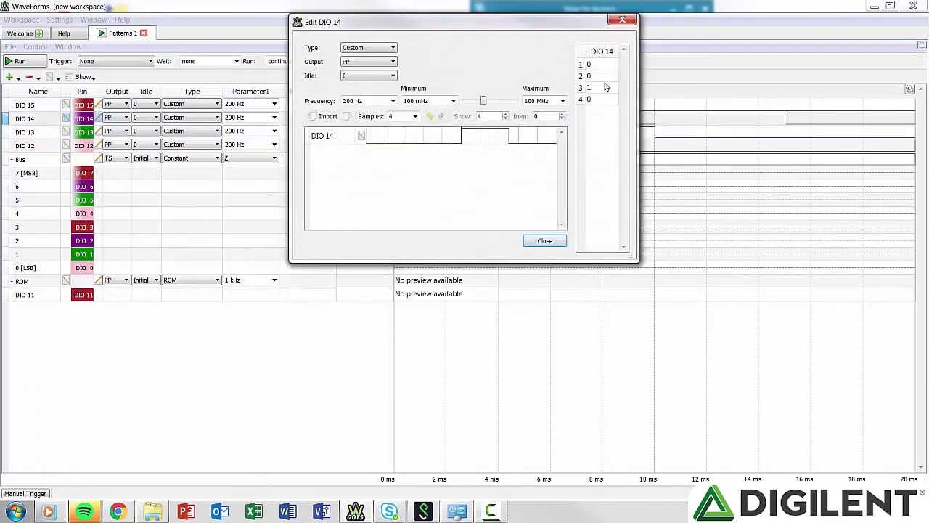
left_click(622, 21)
left_click(99, 103)
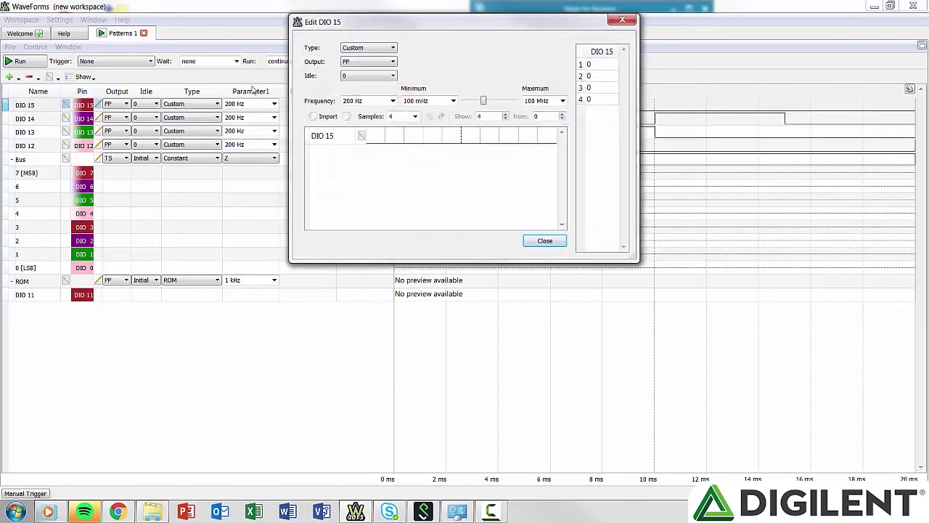
left_click(600, 99)
type("1")
left_click(545, 241)
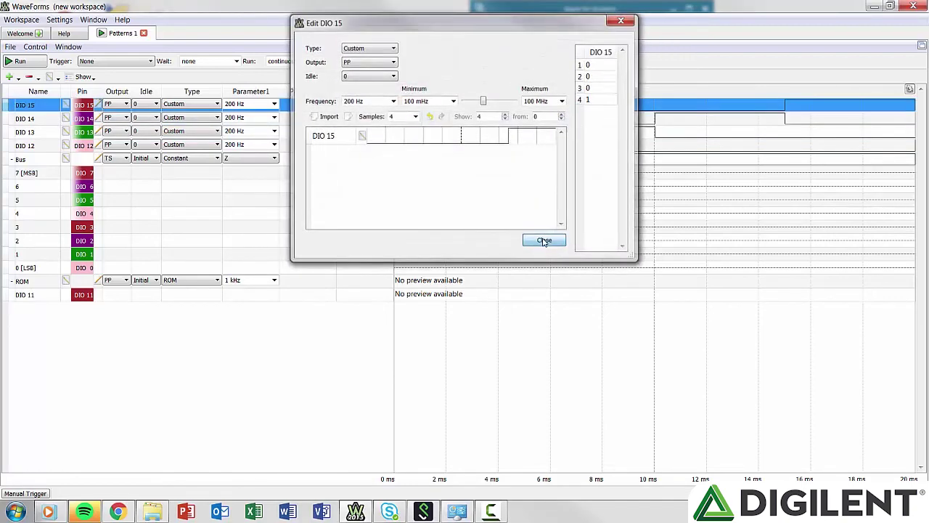
left_click(97, 158)
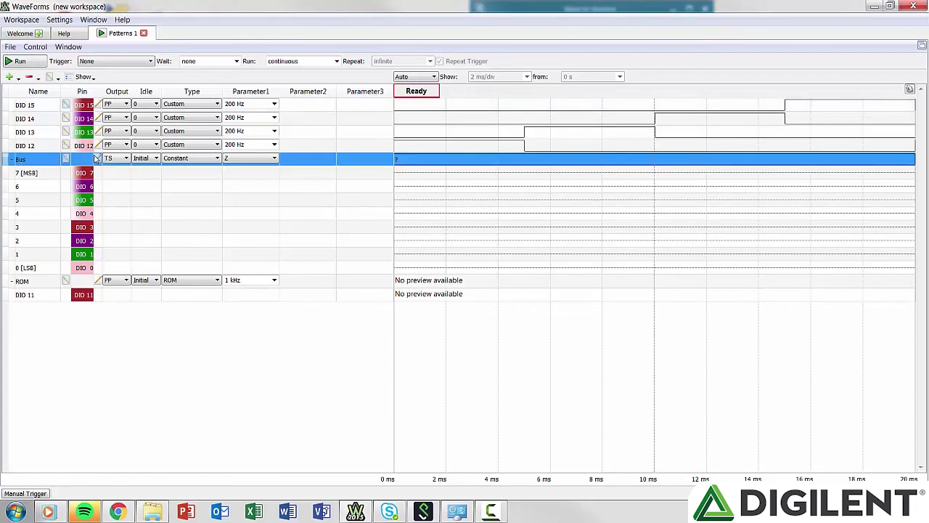
Set the Bus type to Custom, output to push-pull and idle level to 1.
left_click(449, 48)
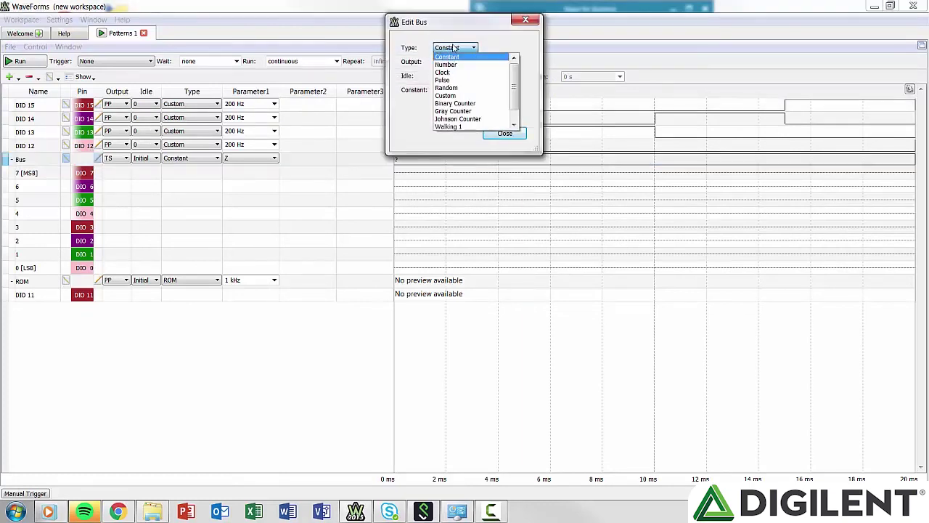
left_click(448, 96)
left_click(453, 61)
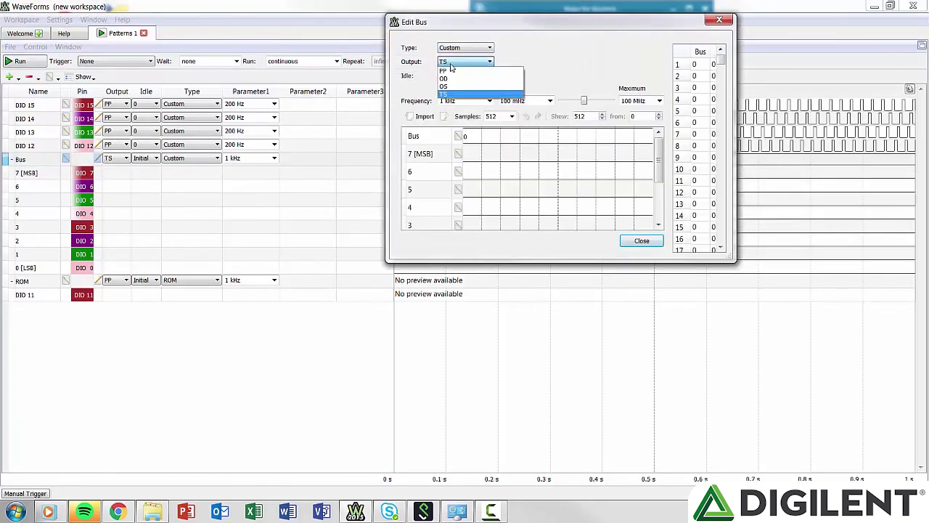
left_click(447, 75)
left_click(448, 76)
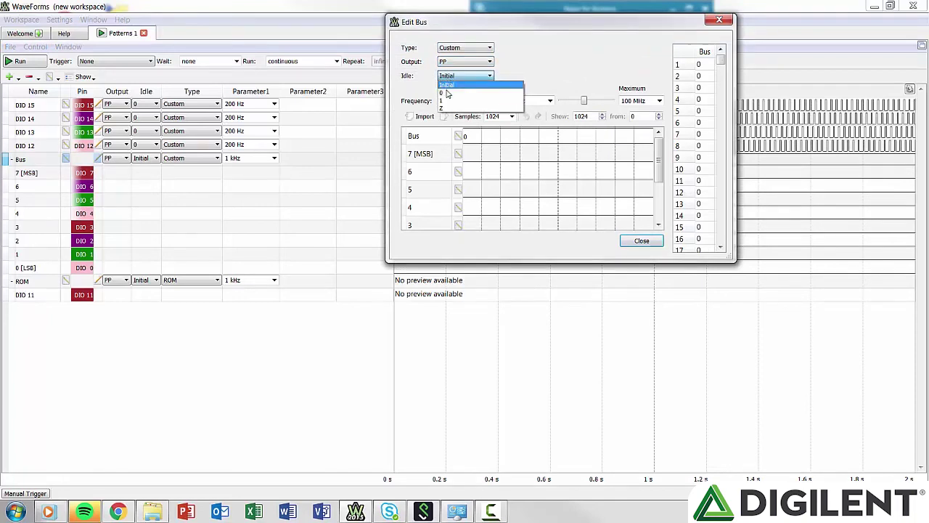
left_click(447, 100)
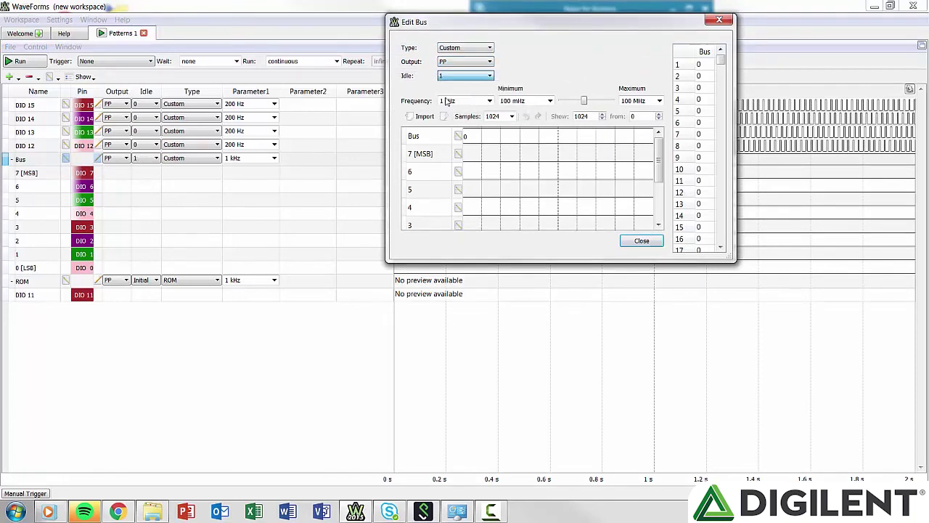
Give the Bus 32 samples and widen its value table.
left_click_drag(504, 116, 452, 121)
type("32")
key("Return")
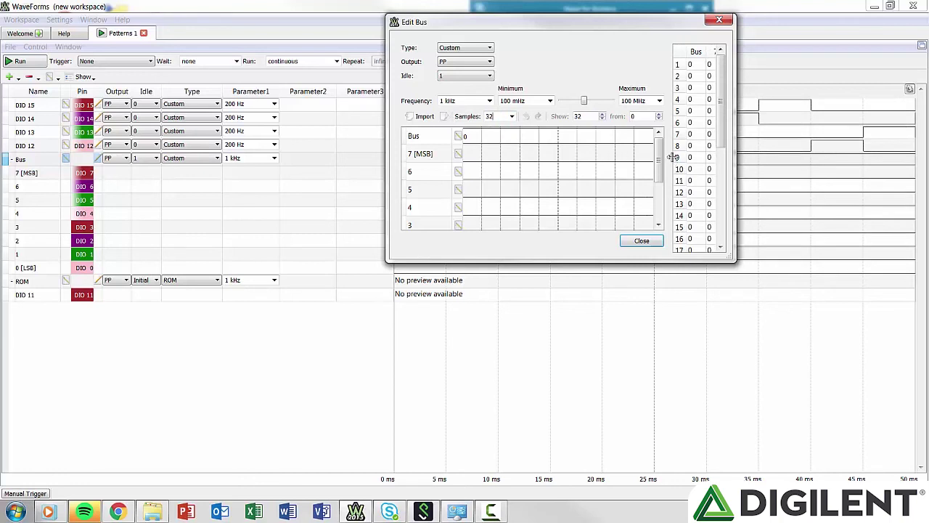
left_click_drag(674, 156, 469, 164)
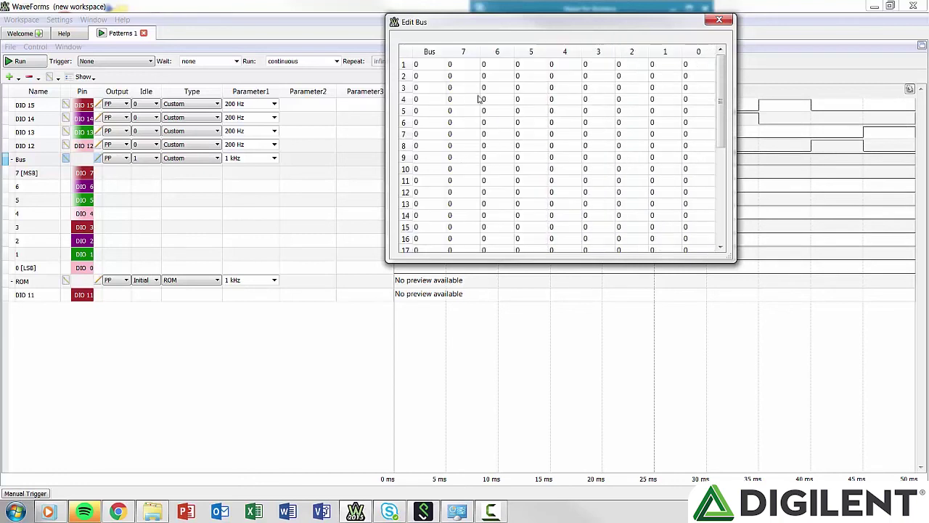
Enter Bus values 253 in sample 1, 127 in sample 16 and 254 in sample 17.
double_click(428, 64)
type("253")
key("Return")
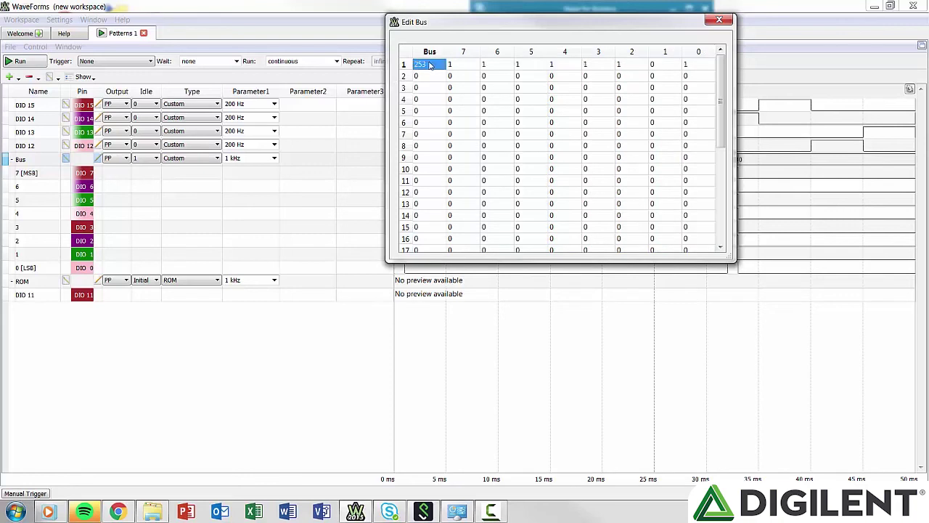
double_click(428, 112)
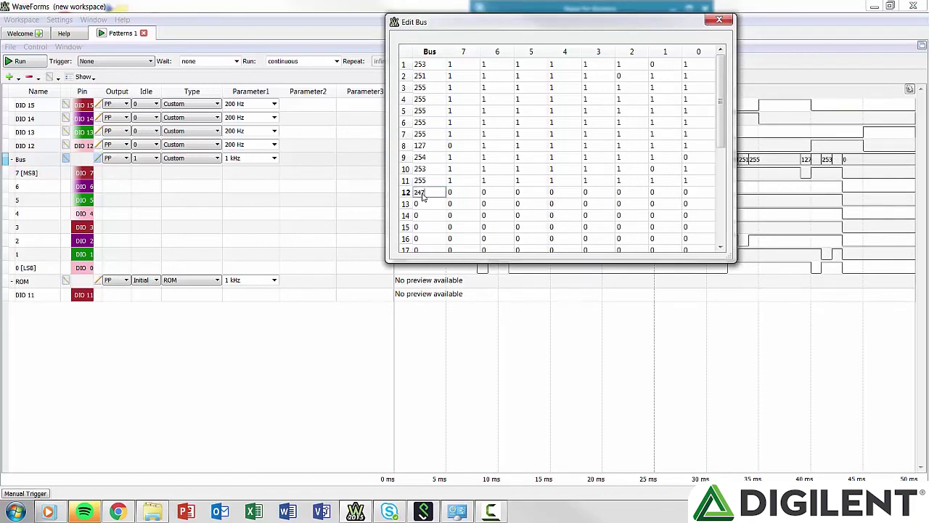
type("127")
key("Return")
scroll(428, 181, "down", 5)
double_click(429, 75)
type("254")
key("Return")
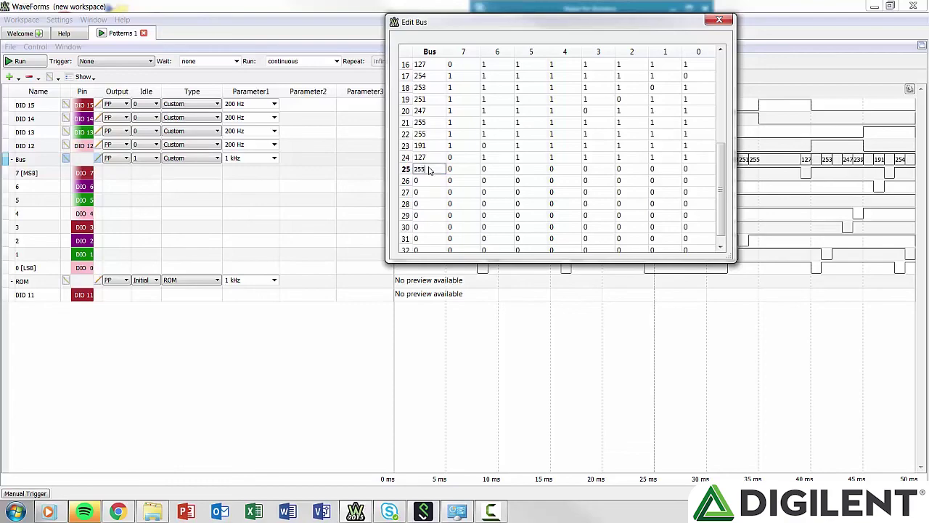
key("Return")
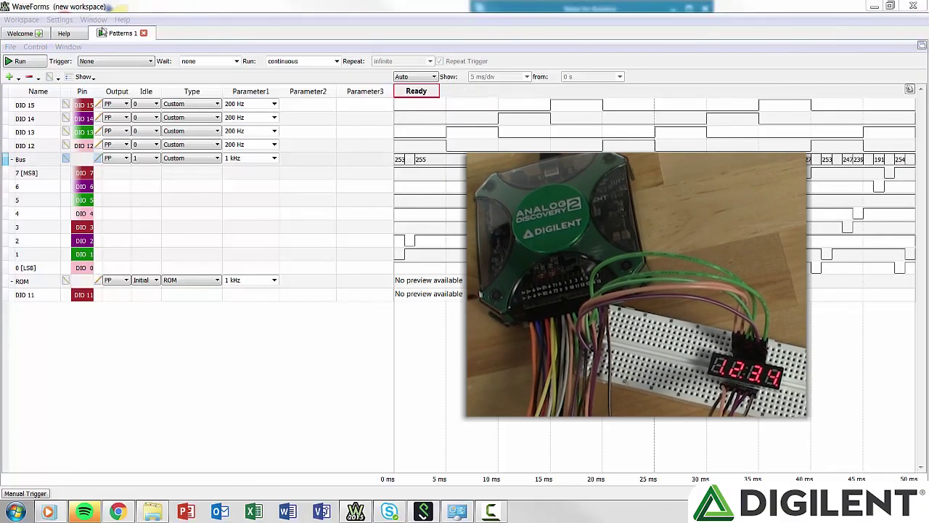
Run the pattern generator so the display reads 1234, then stop it.
left_click(22, 62)
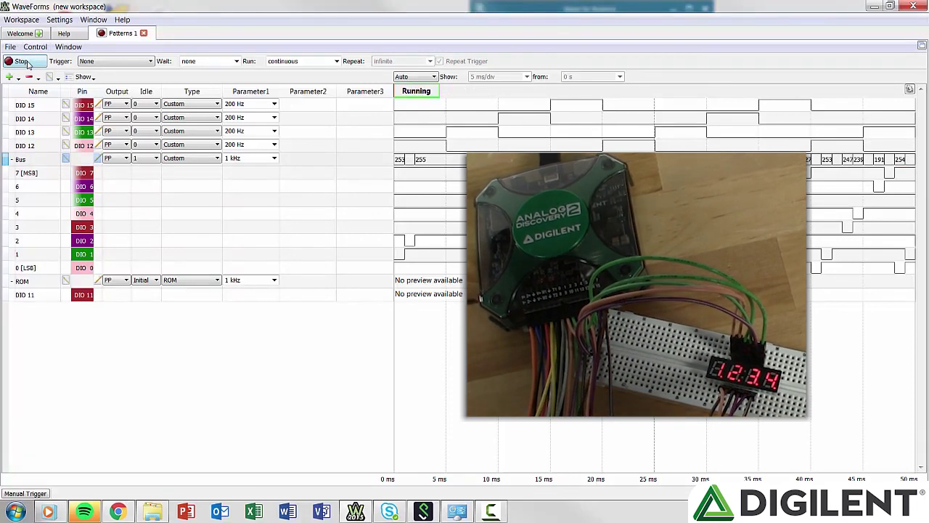
left_click(22, 62)
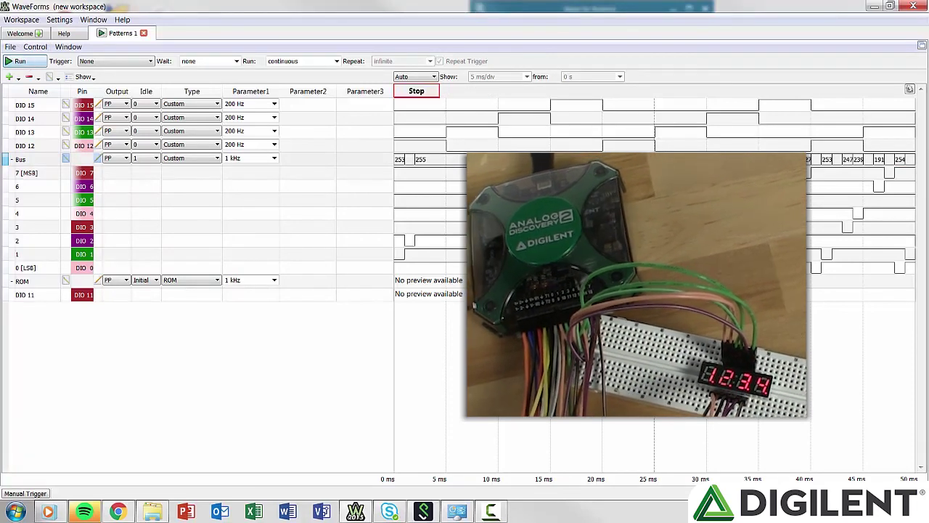